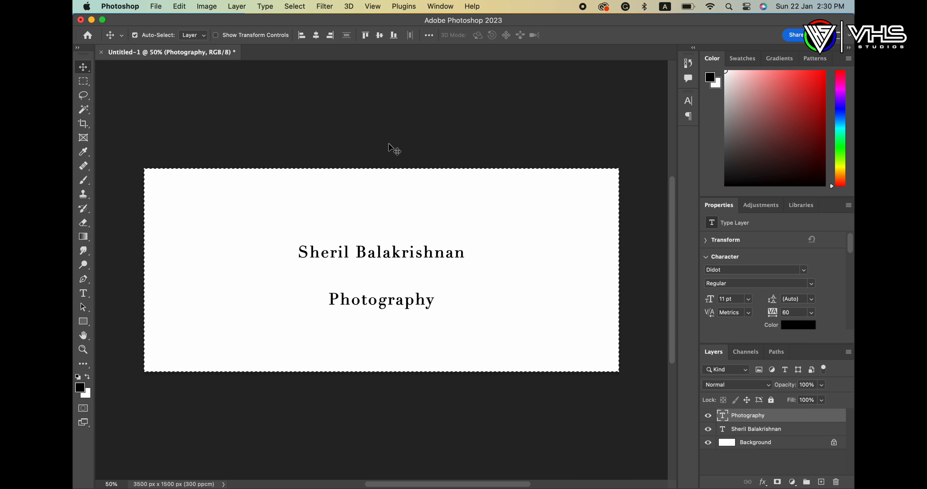
# Step: Deselect and drag the Photography line lower beneath the name
pyautogui.press('super+d')
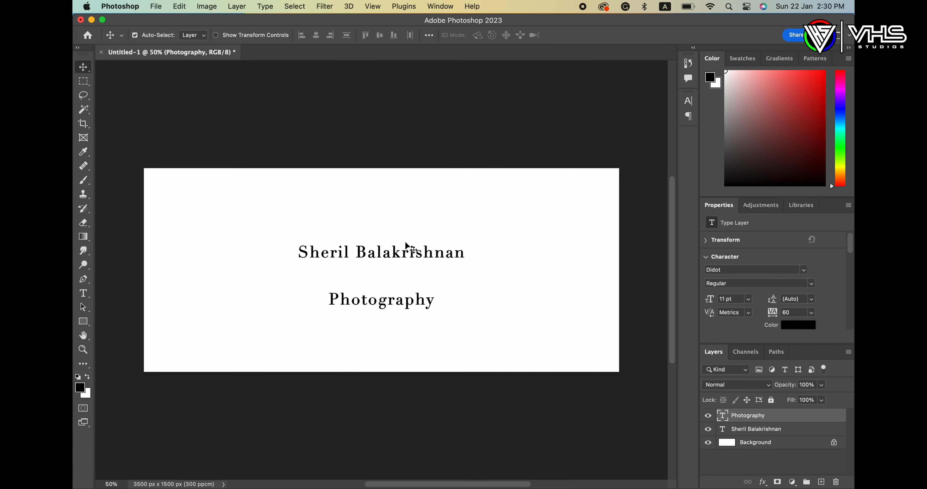
pyautogui.click(391, 300)
pyautogui.moveTo(392, 303); pyautogui.dragTo(391, 338)
# Step: Select the name layer and rearrange the Character panel, floating it beside the collapsed panels
pyautogui.click(407, 253)
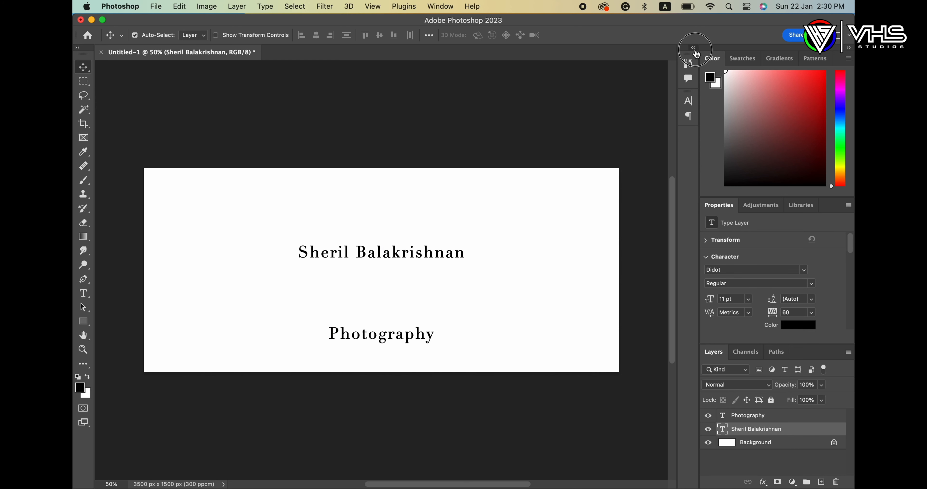
pyautogui.click(693, 49)
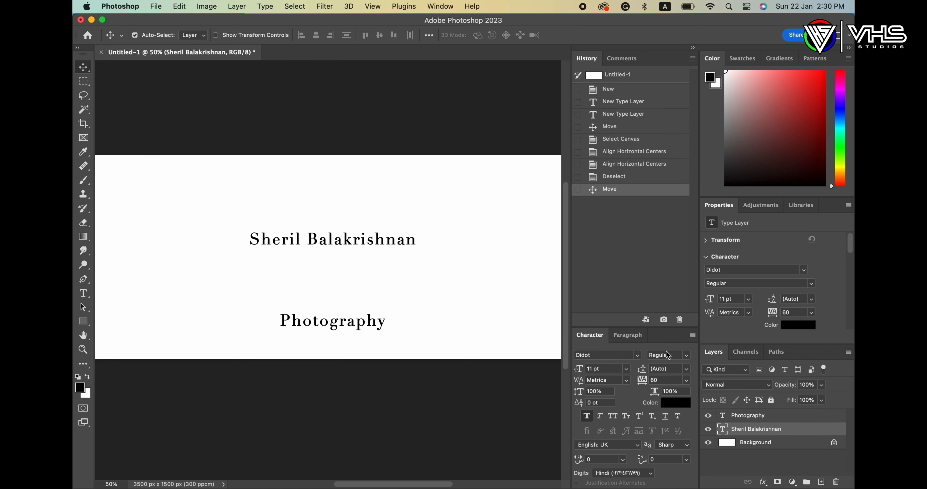
pyautogui.click(692, 335)
pyautogui.press('Escape')
pyautogui.moveTo(658, 335); pyautogui.dragTo(519, 136)
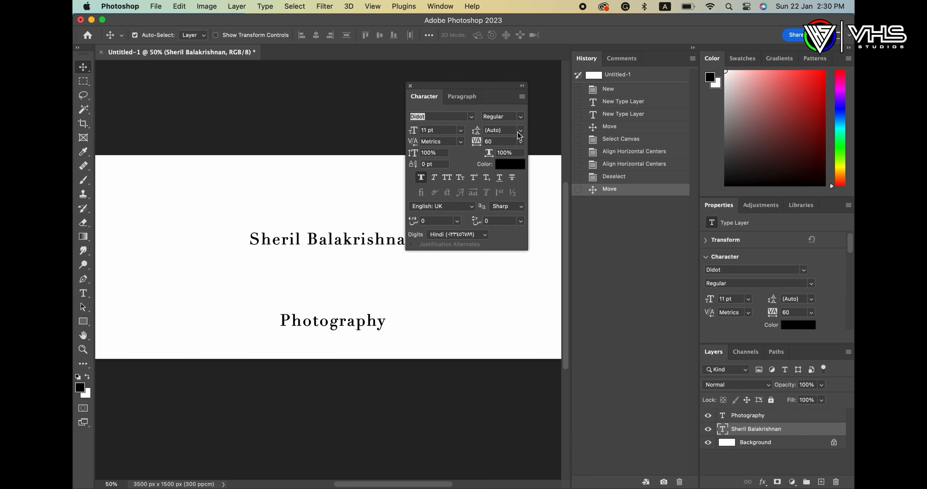
pyautogui.click(693, 49)
pyautogui.moveTo(491, 85); pyautogui.dragTo(640, 59)
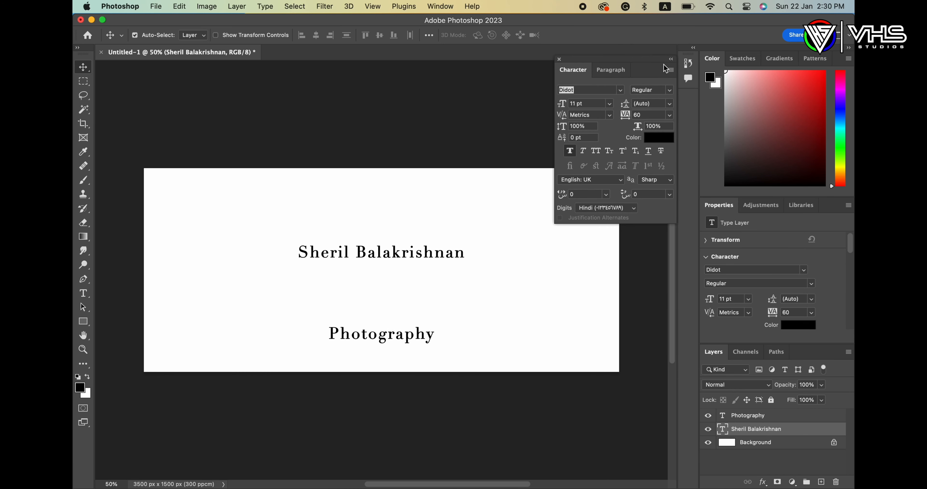
pyautogui.click(559, 59)
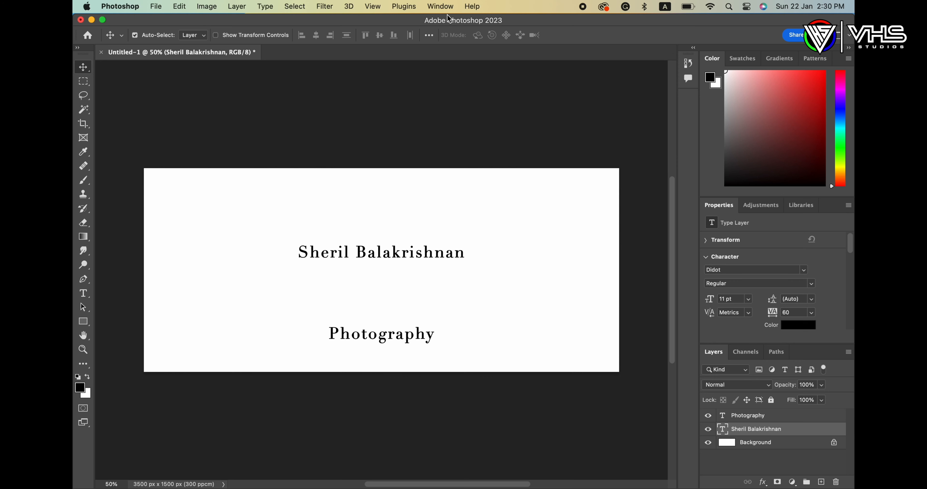
pyautogui.click(441, 7)
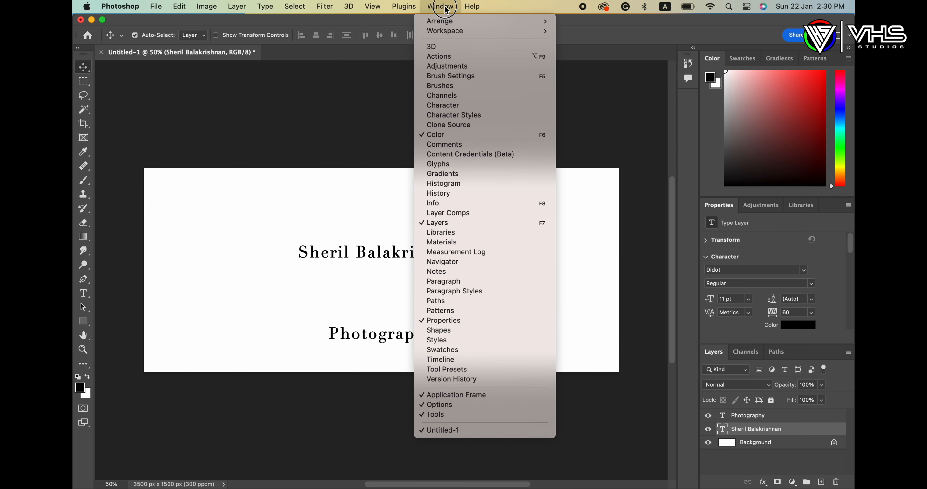
pyautogui.click(442, 105)
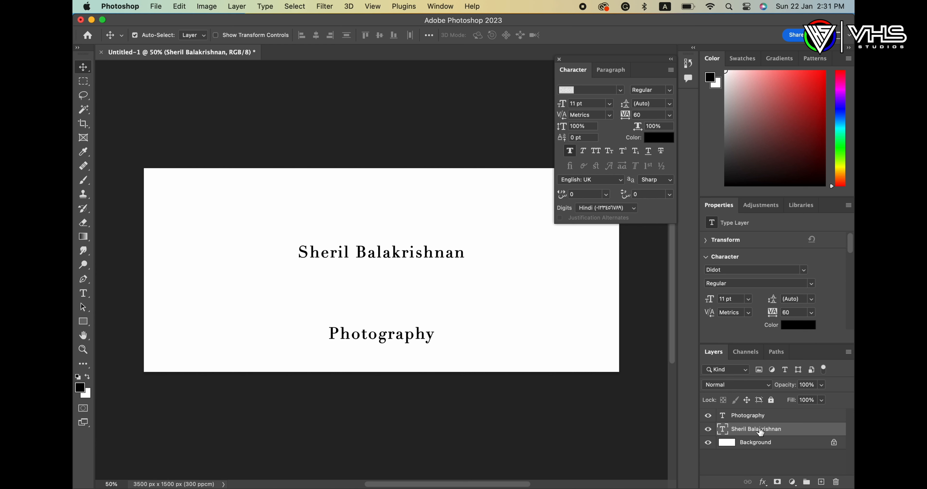
pyautogui.doubleClick(723, 428)
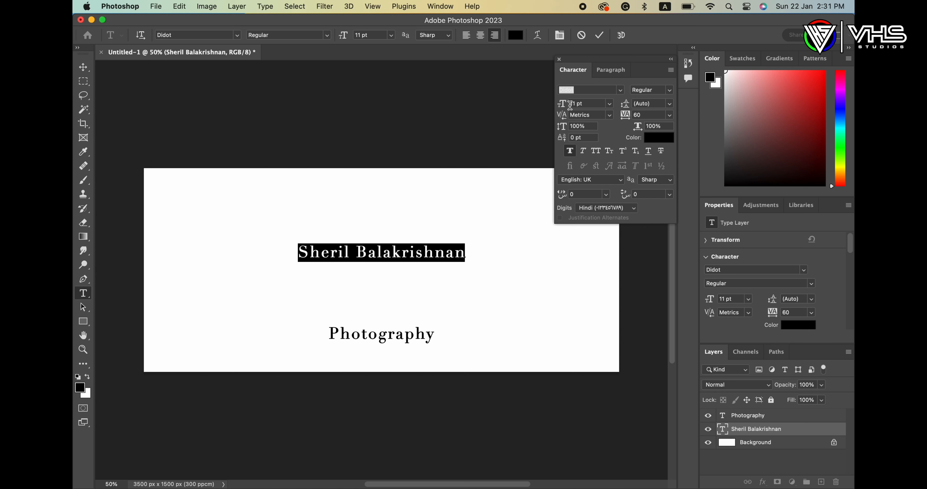
pyautogui.moveTo(571, 105); pyautogui.dragTo(572, 107)
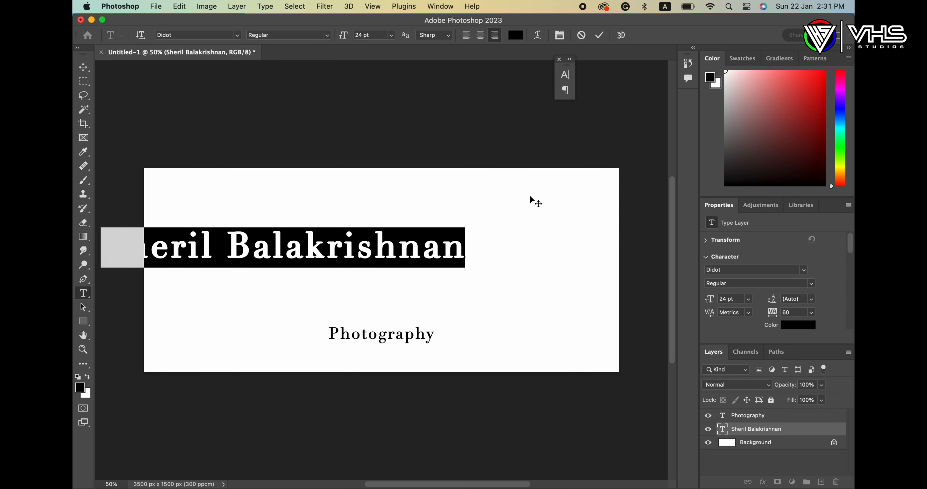
pyautogui.press('Escape')
pyautogui.press('v')
pyautogui.moveTo(375, 262); pyautogui.dragTo(483, 260)
# Step: Apply the Magnolia script font at 29 pt to the name and nudge it right
pyautogui.click(569, 59)
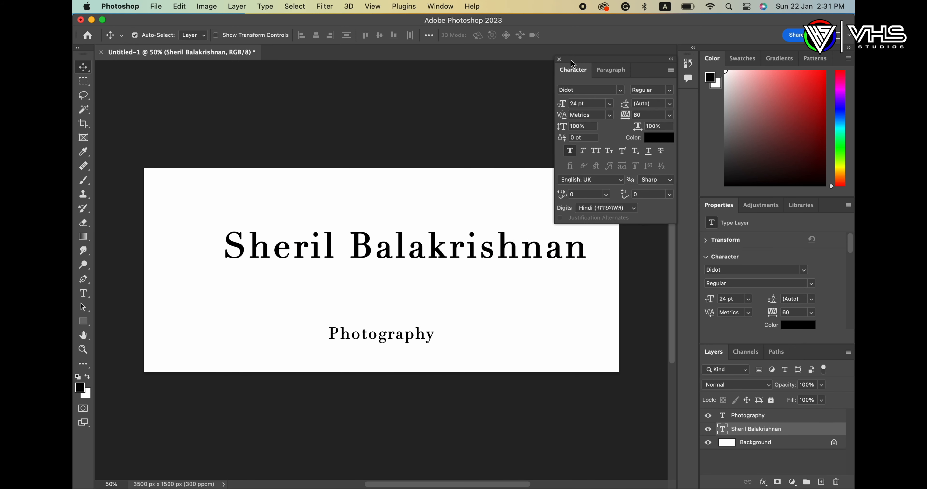
pyautogui.click(620, 90)
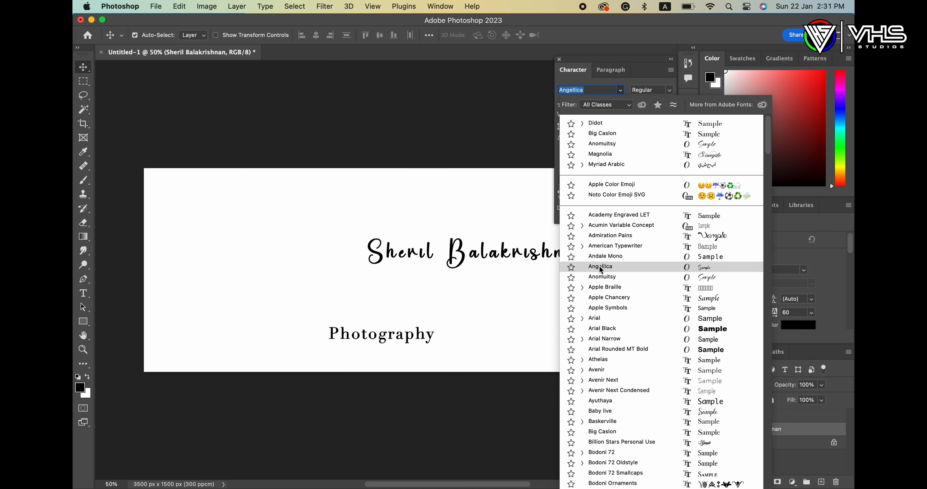
pyautogui.click(603, 154)
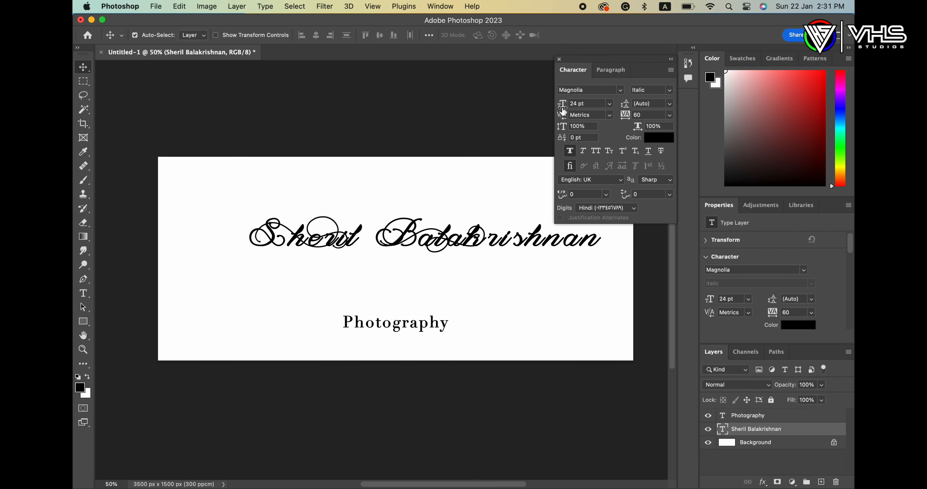
pyautogui.moveTo(563, 112); pyautogui.dragTo(575, 112)
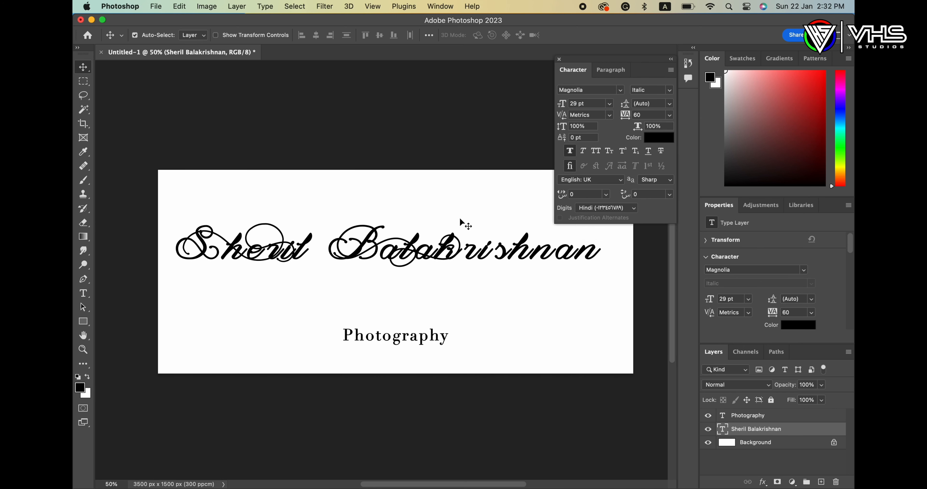
pyautogui.moveTo(425, 261); pyautogui.dragTo(432, 261)
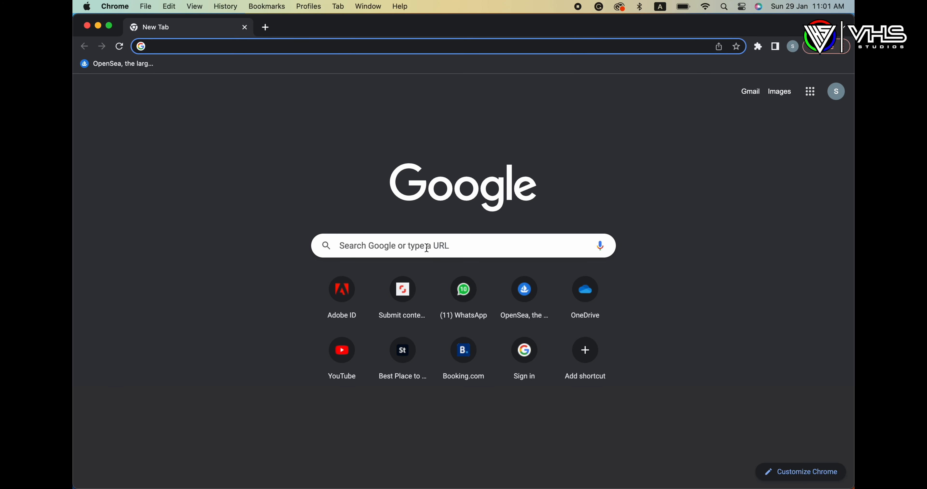
# Step: Search Google for 'free fonts downloads'
pyautogui.click(427, 247)
pyautogui.write('f')
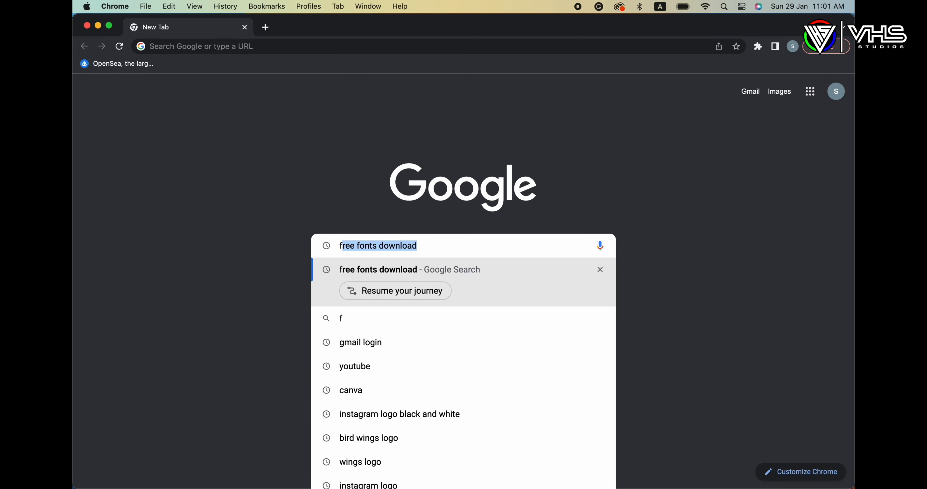
pyautogui.write('ree fo')
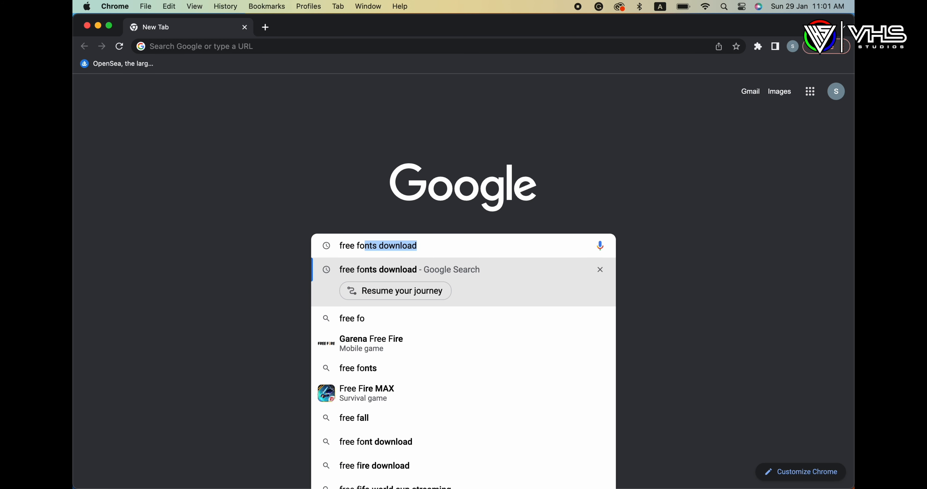
pyautogui.write('nts d')
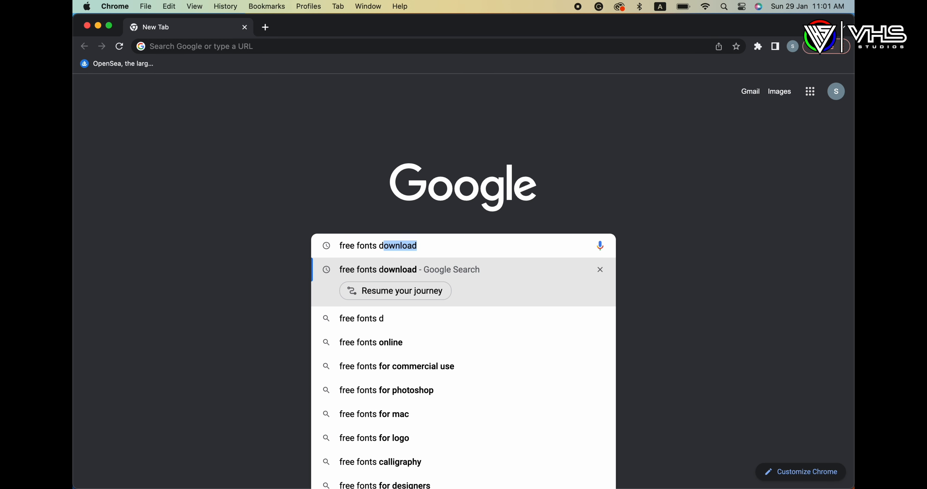
pyautogui.write('ownloads')
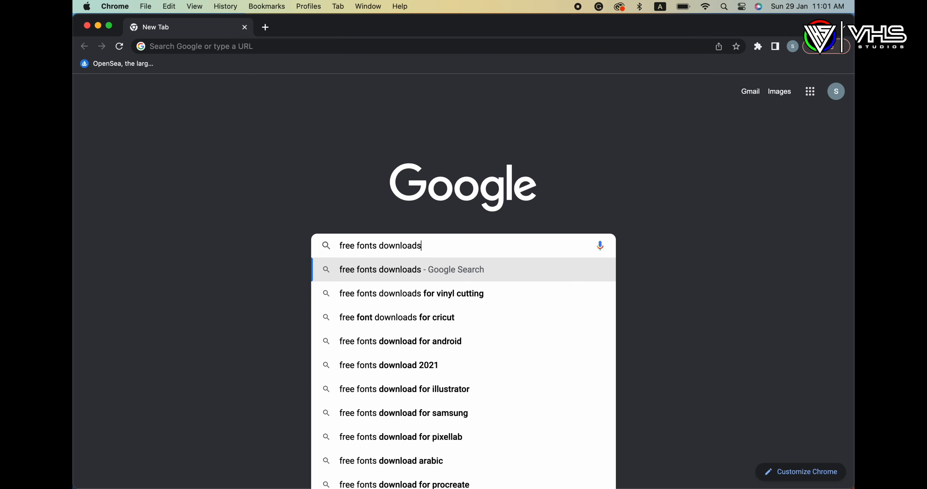
pyautogui.press('Return')
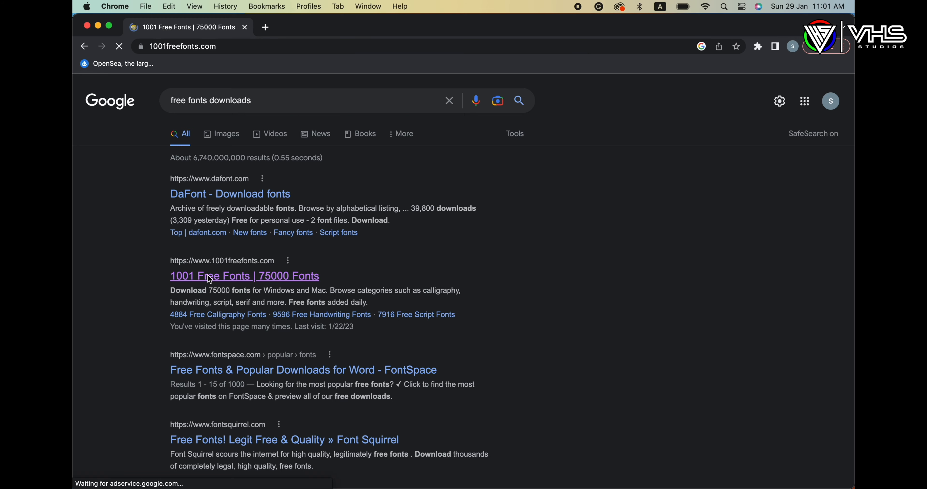
# Step: Scroll the 1001 Free Fonts featured listings and download Weathley Candila
pyautogui.scroll(-5, 446, 291)
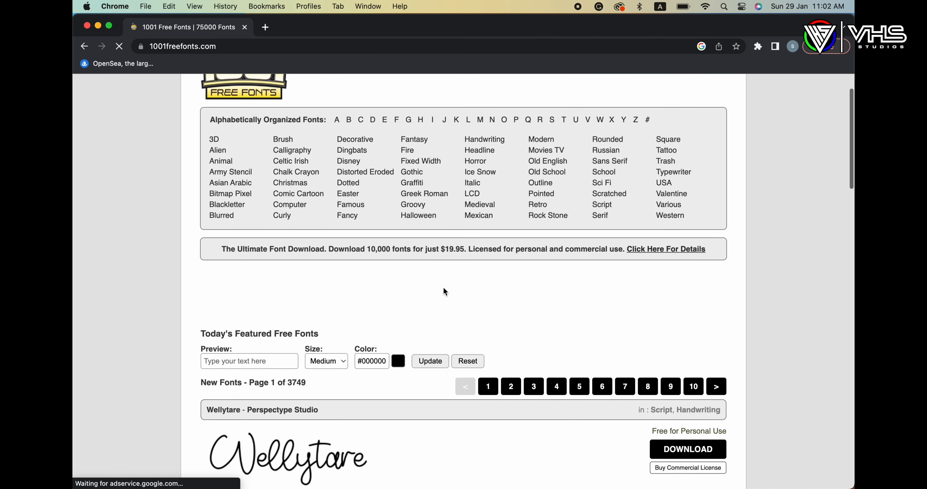
pyautogui.scroll(-1, 444, 288)
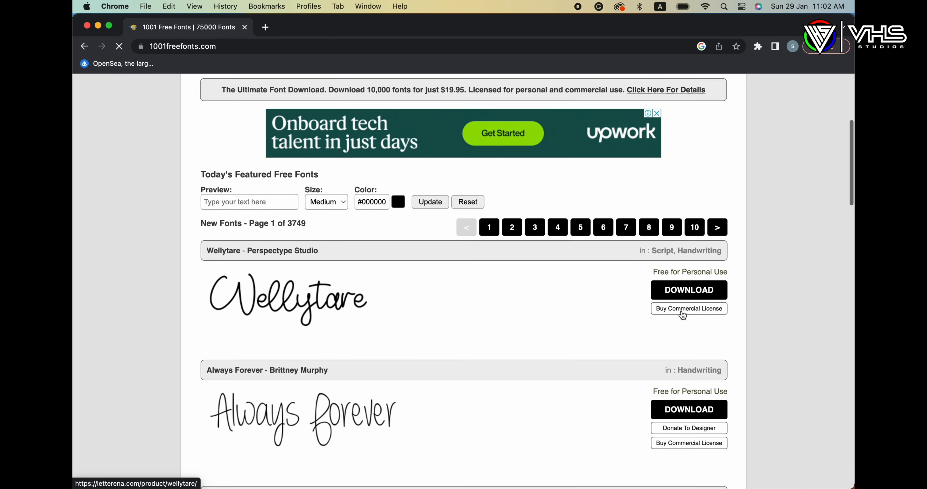
pyautogui.scroll(-3, 683, 302)
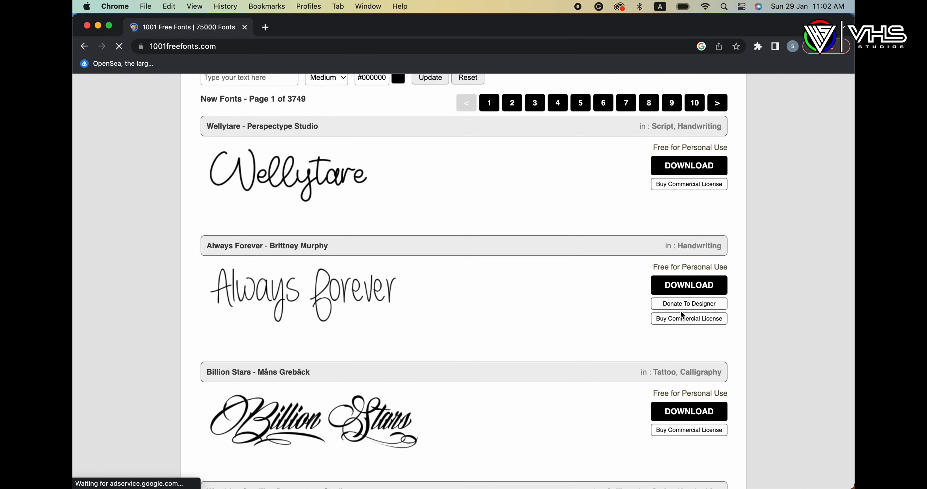
pyautogui.scroll(-3, 682, 314)
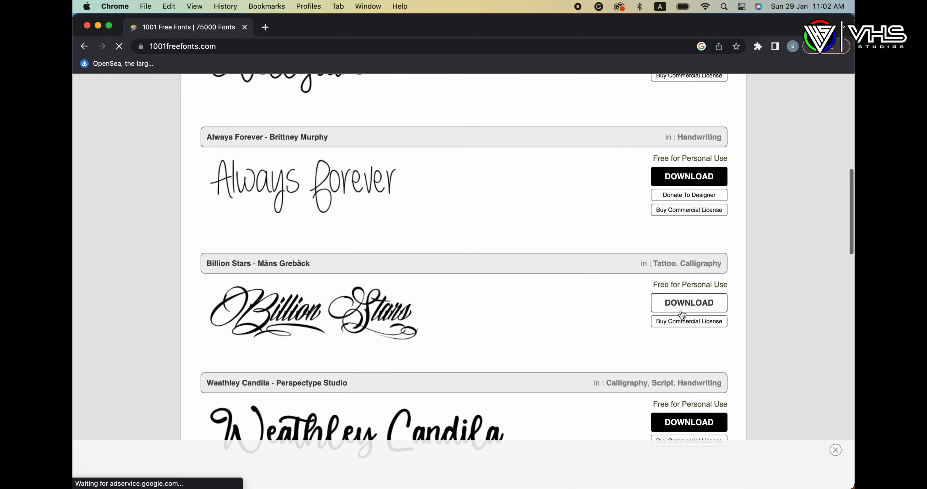
pyautogui.scroll(-2, 683, 315)
pyautogui.scroll(-1, 682, 315)
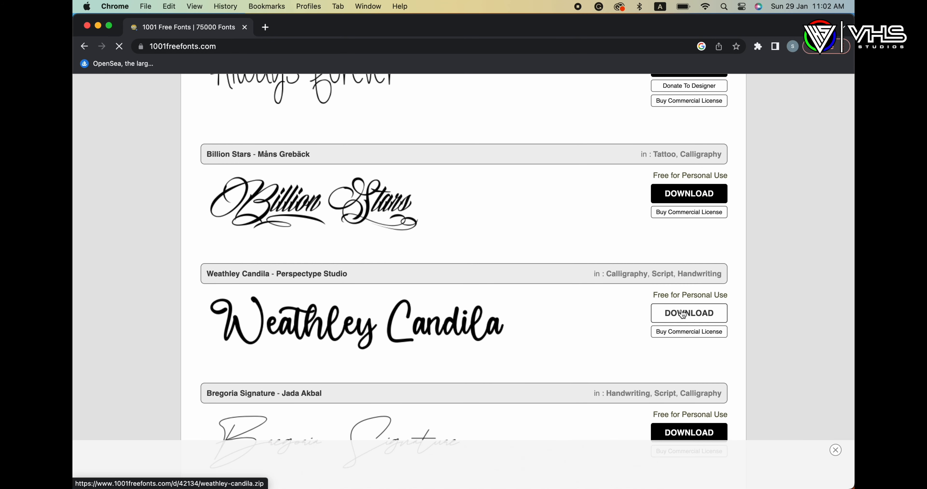
pyautogui.click(682, 313)
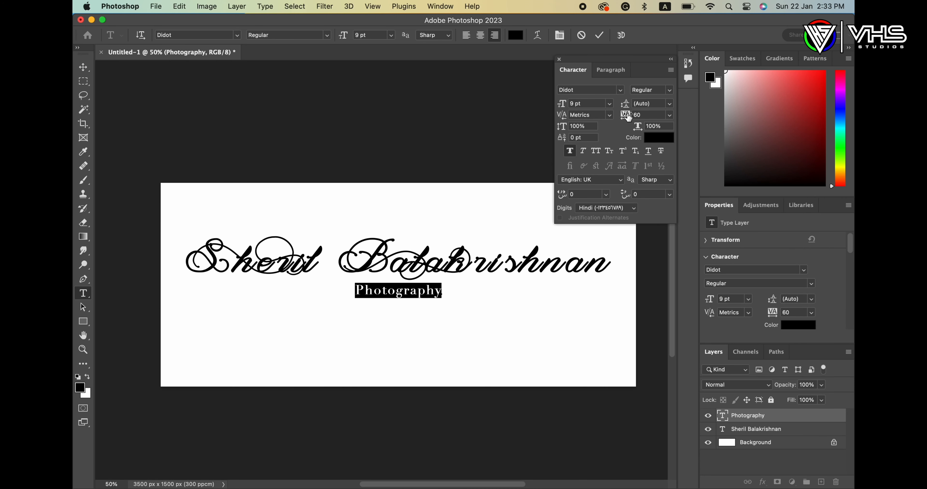
# Step: Widen Photography's tracking and recentre it, then turn off faux bold on the name
pyautogui.moveTo(626, 117); pyautogui.dragTo(650, 116)
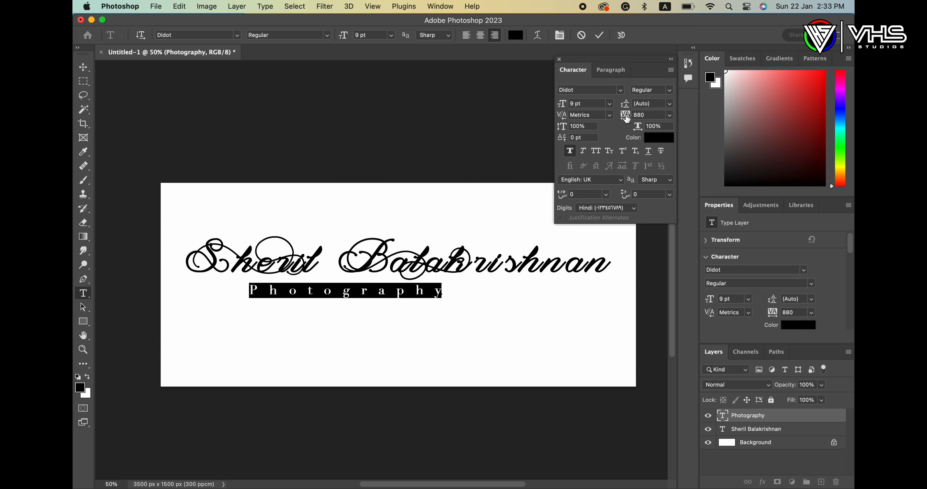
pyautogui.moveTo(363, 296); pyautogui.dragTo(449, 296)
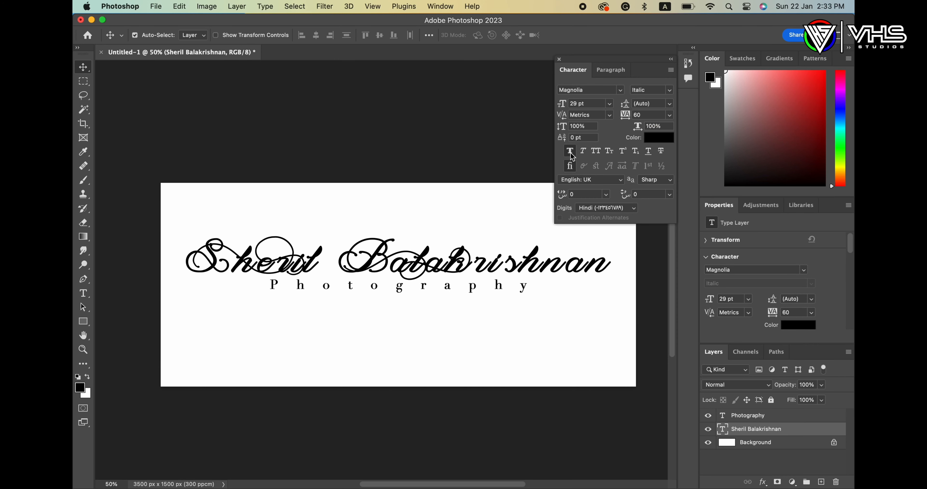
pyautogui.click(571, 153)
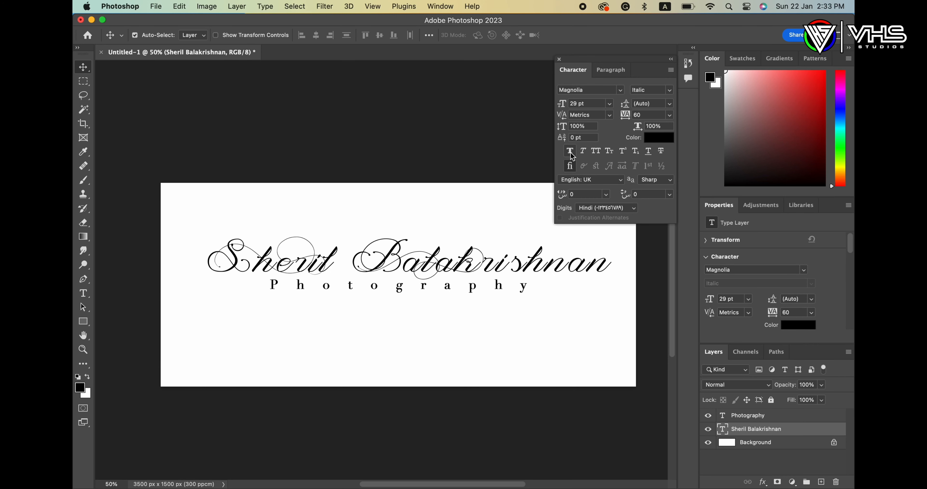
pyautogui.click(670, 60)
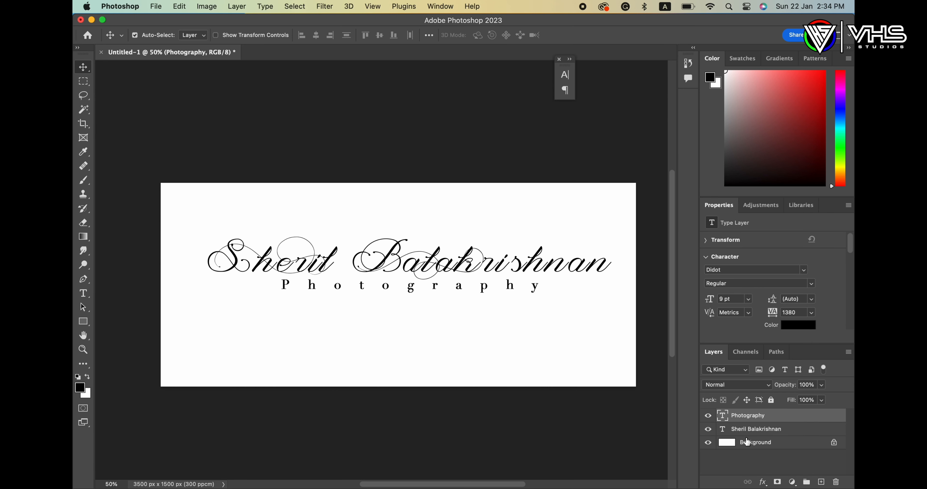
pyautogui.rightClick(743, 419)
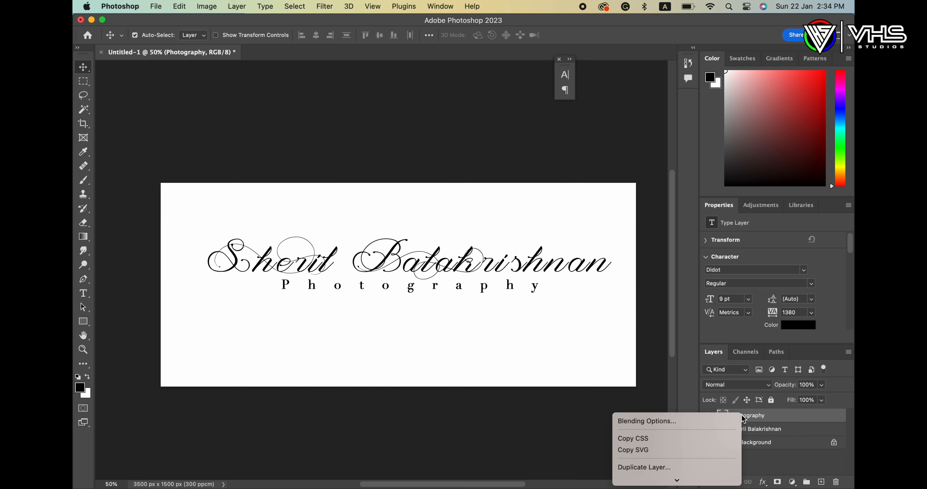
pyautogui.scroll(-5, 733, 436)
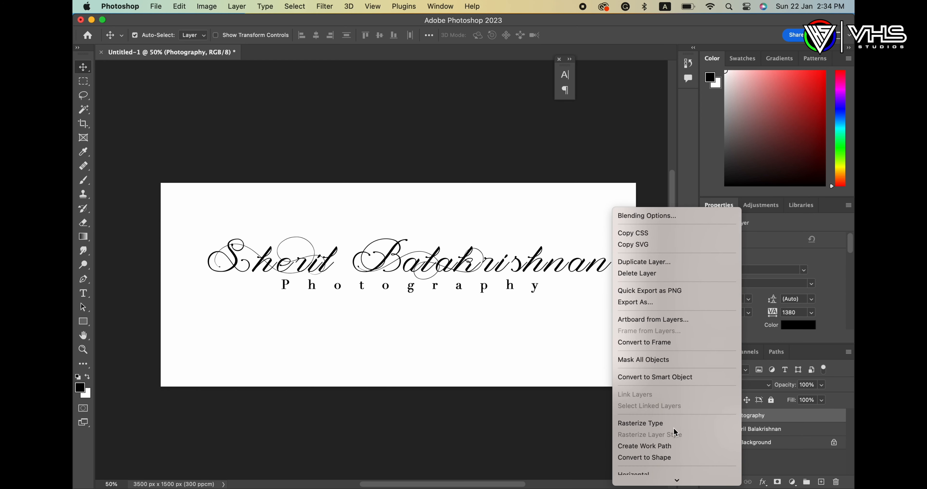
pyautogui.click(666, 427)
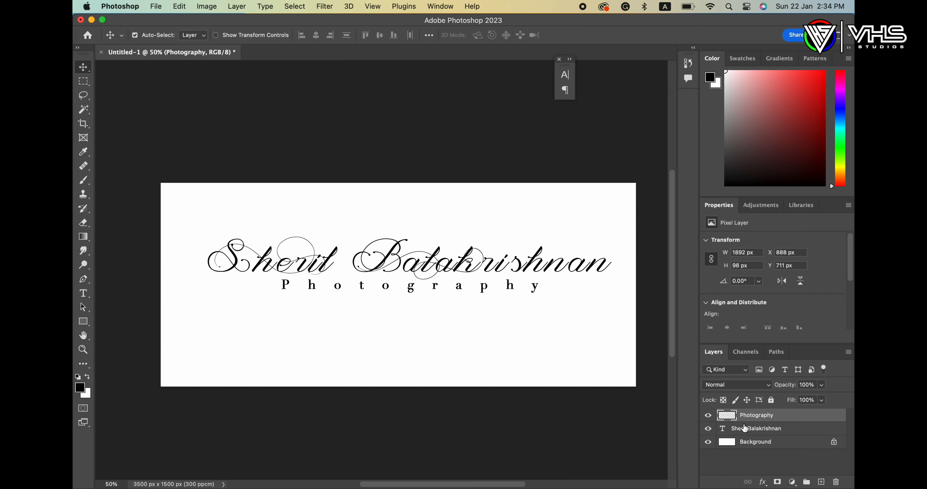
pyautogui.rightClick(744, 432)
pyautogui.scroll(-4, 678, 481)
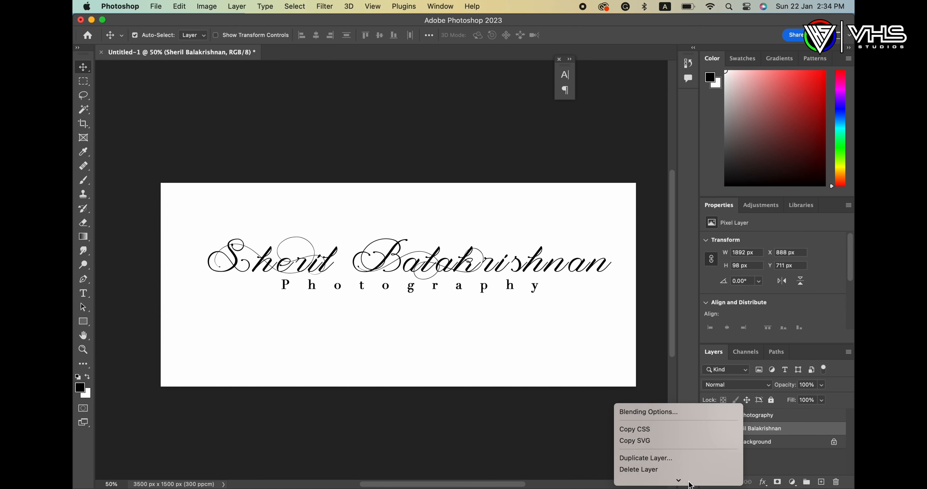
pyautogui.scroll(-3, 682, 482)
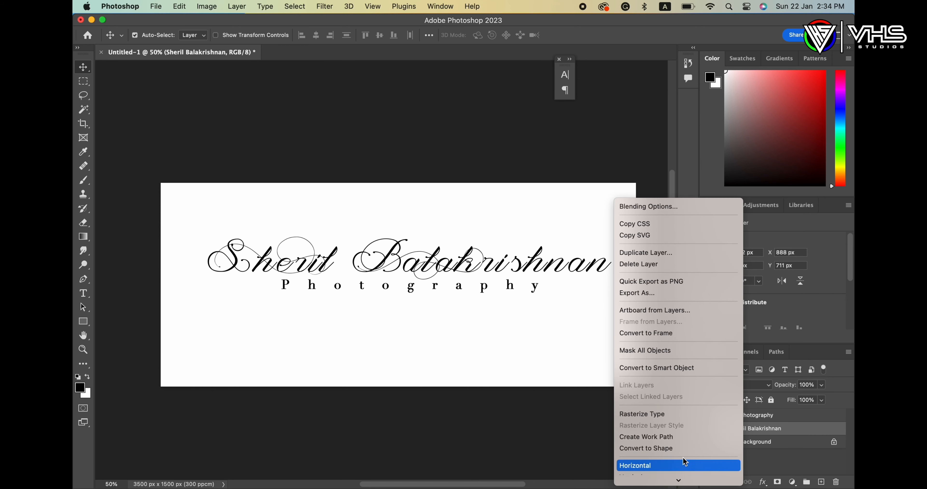
pyautogui.click(674, 418)
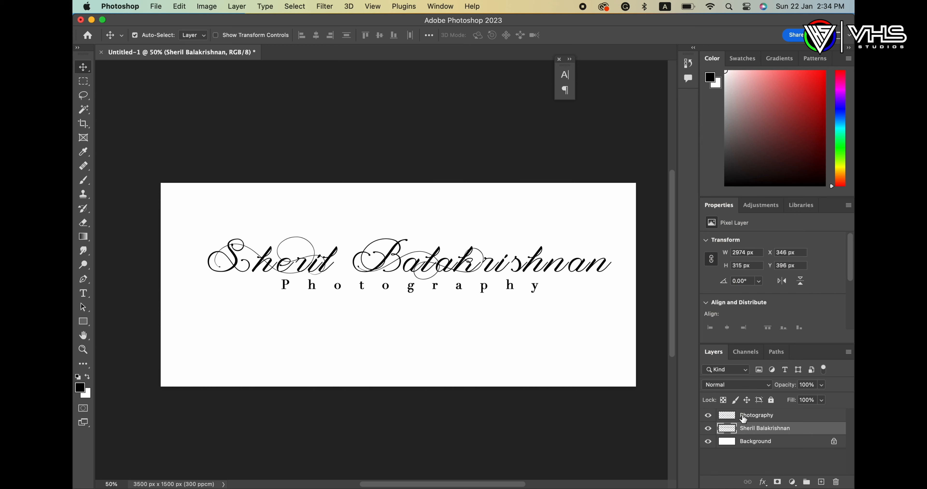
# Step: Merge the two text layers with Cmd+E and check transparency by toggling the Background
pyautogui.press('c')
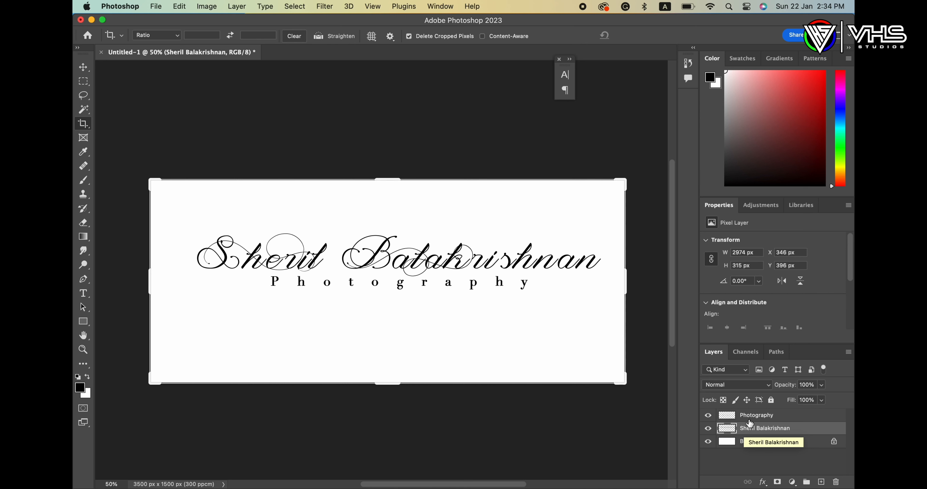
pyautogui.keyDown('shift'); pyautogui.click(750, 416); pyautogui.keyUp('shift')
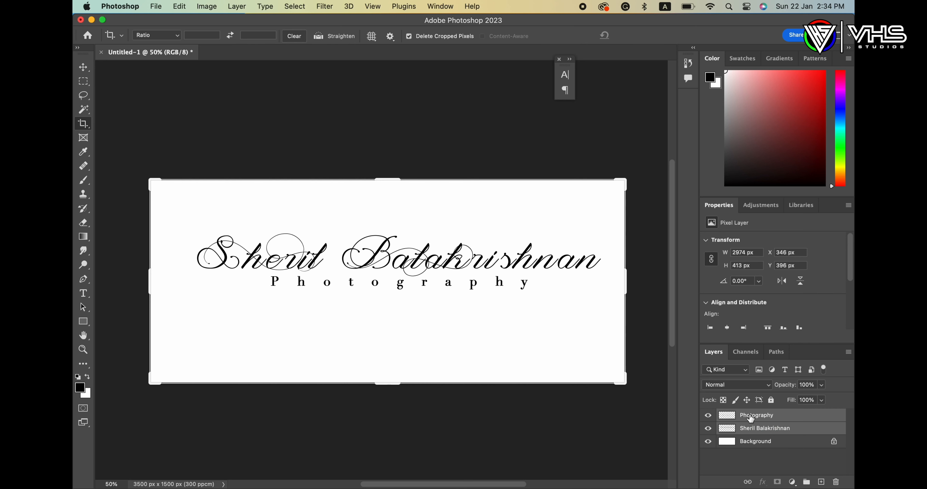
pyautogui.press('super+e')
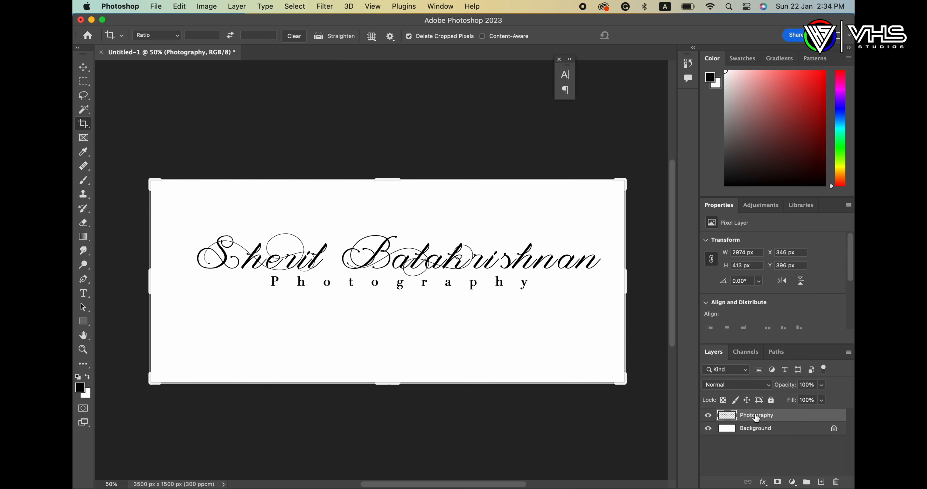
pyautogui.click(708, 428)
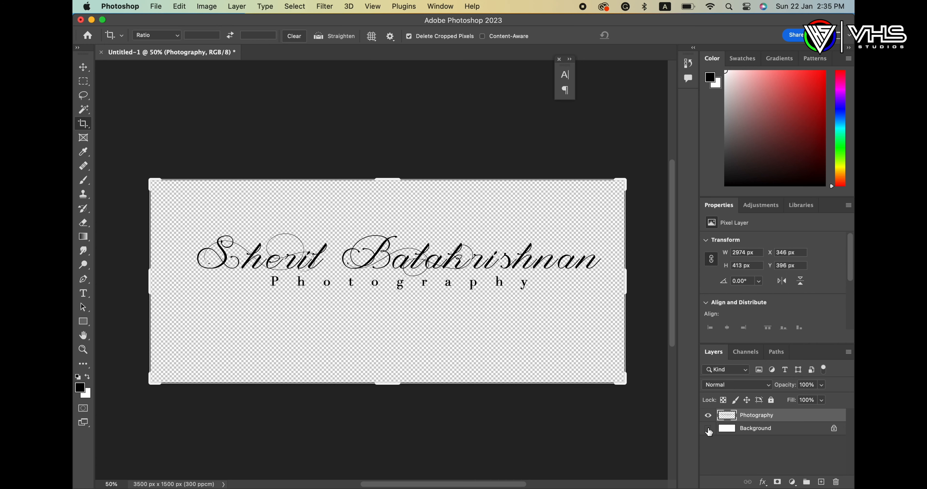
pyautogui.click(709, 429)
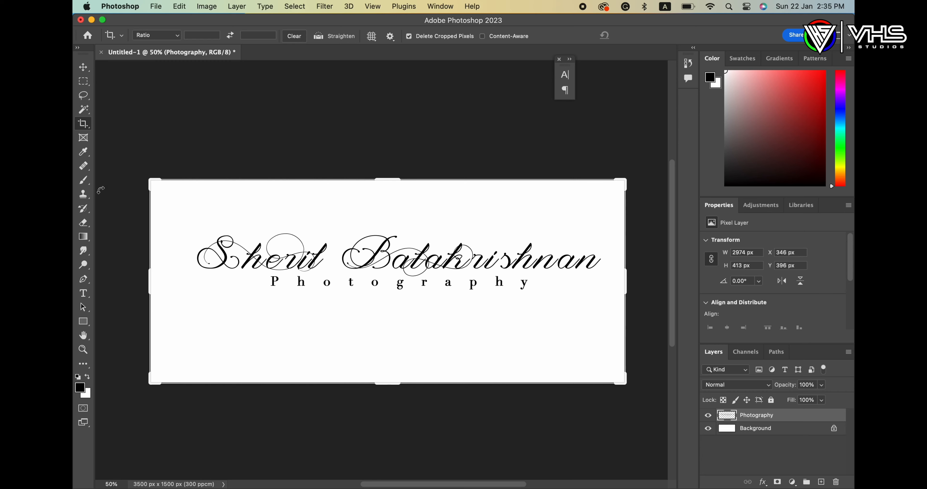
# Step: Drag the cheetah image images (1).png from the clip art folder onto the canvas
pyautogui.click(107, 471)
pyautogui.click(403, 280)
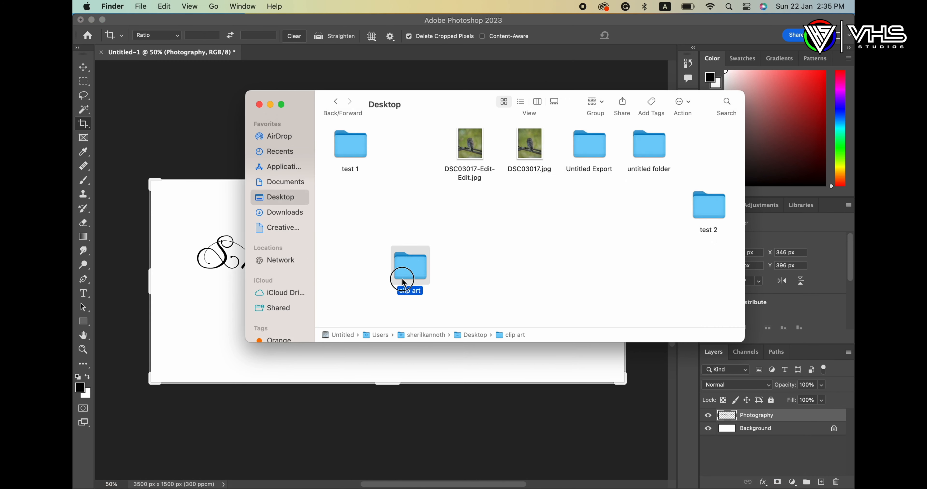
pyautogui.doubleClick(404, 282)
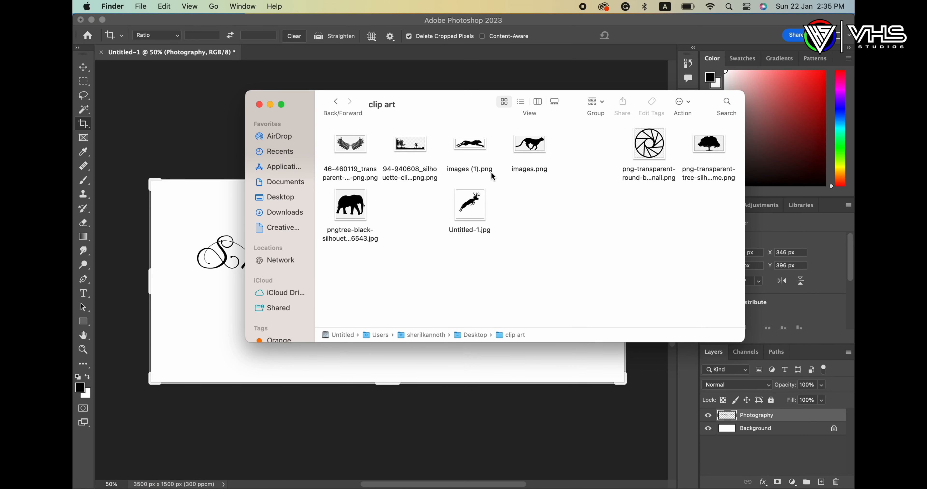
pyautogui.moveTo(479, 151); pyautogui.dragTo(203, 291)
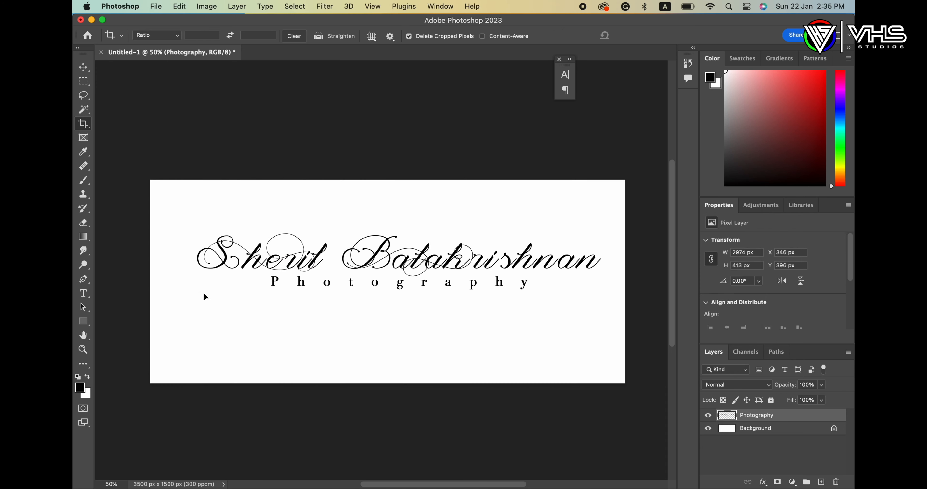
# Step: Shrink the cheetah and place a scaled-down Untitled-1.jpg deer from the clip art folder
pyautogui.moveTo(630, 356); pyautogui.dragTo(358, 221)
pyautogui.press('Return')
pyautogui.moveTo(424, 471)
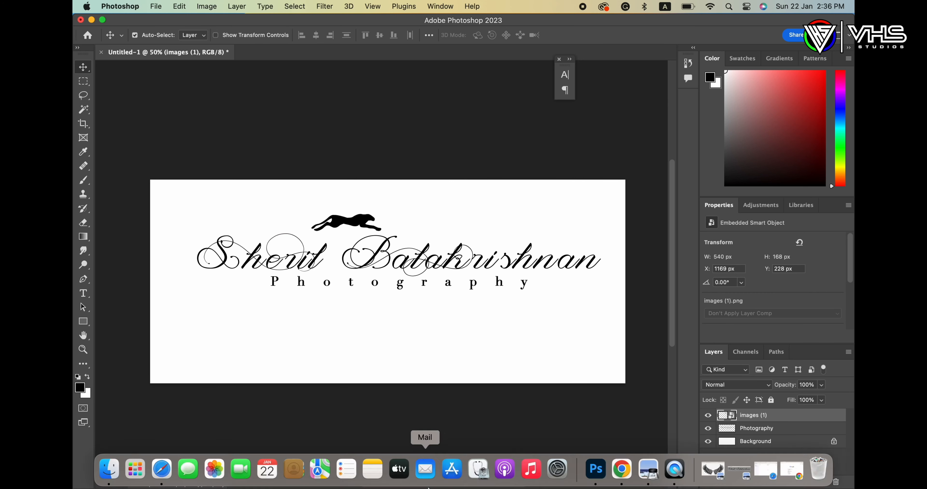
pyautogui.click(110, 470)
pyautogui.moveTo(471, 203); pyautogui.dragTo(190, 311)
pyautogui.moveTo(485, 384); pyautogui.dragTo(349, 276)
pyautogui.press('Return')
# Step: Move the deer right of the cheetah and hide the Photography and Background layers
pyautogui.moveTo(324, 221); pyautogui.dragTo(464, 222)
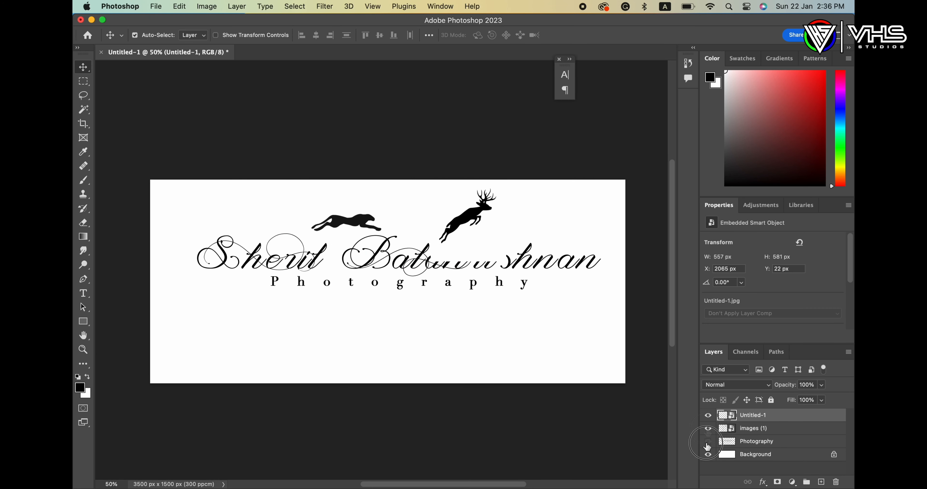
pyautogui.click(708, 442)
pyautogui.click(707, 456)
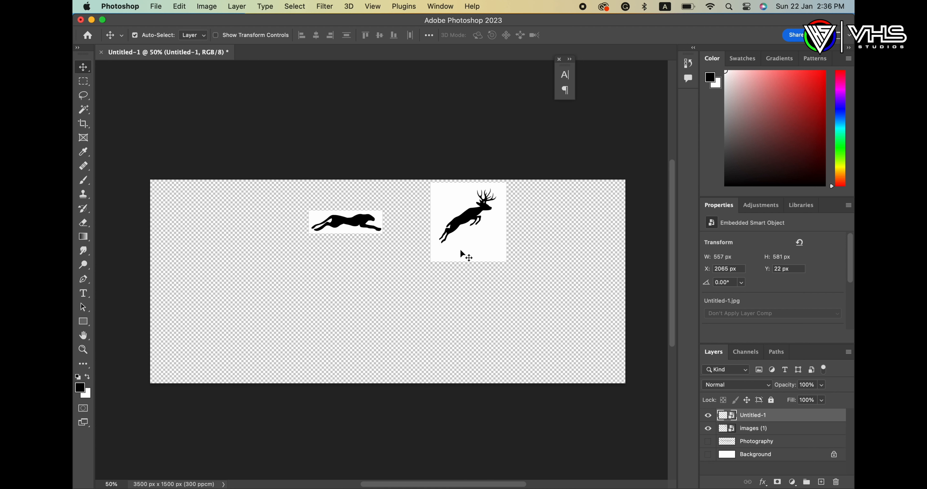
# Step: Set the Untitled-1 deer layer's Blend If Current Layer white limit to 211
pyautogui.rightClick(754, 419)
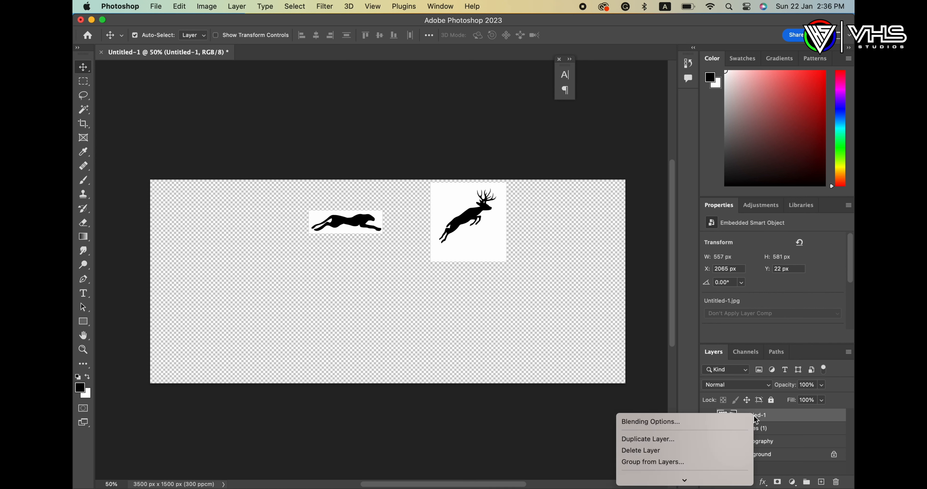
pyautogui.click(661, 423)
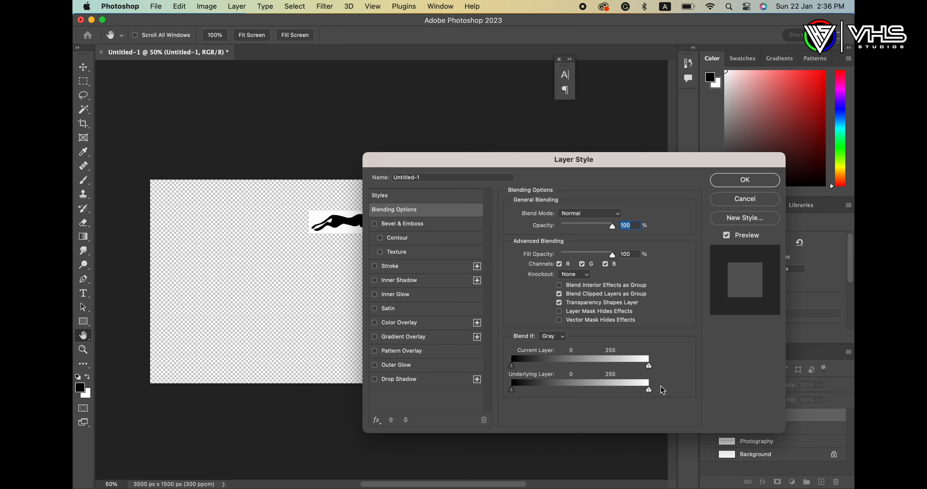
pyautogui.moveTo(598, 158); pyautogui.dragTo(785, 102)
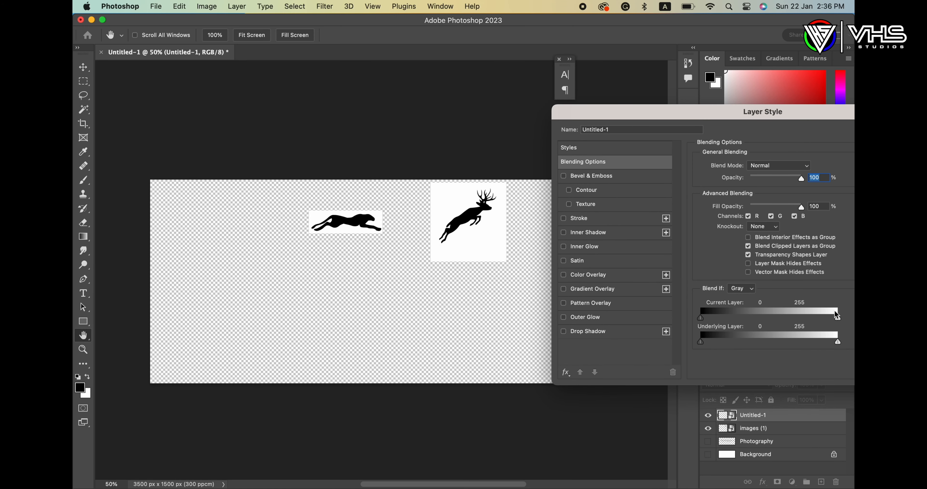
pyautogui.moveTo(838, 318); pyautogui.dragTo(816, 325)
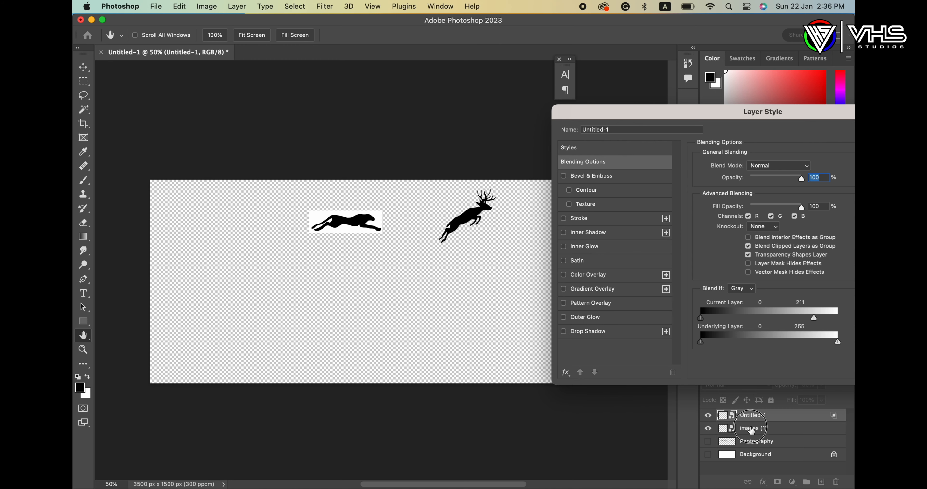
pyautogui.moveTo(682, 121); pyautogui.dragTo(492, 116)
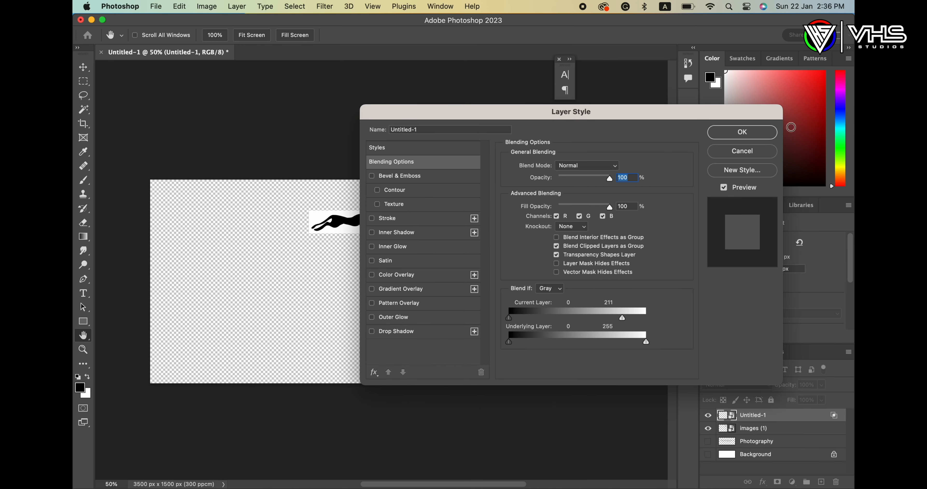
pyautogui.click(754, 132)
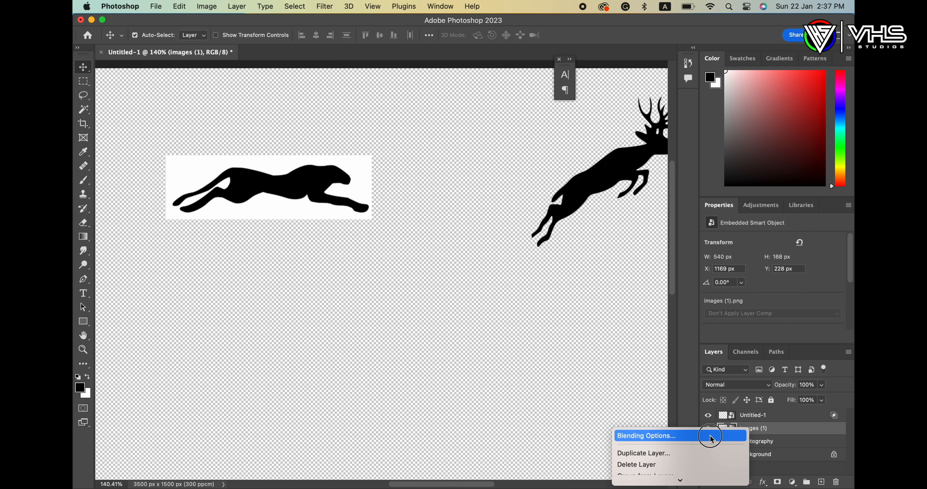
# Step: Set the images (1) cheetah layer's Blend If Current Layer white limit to 150
pyautogui.click(708, 436)
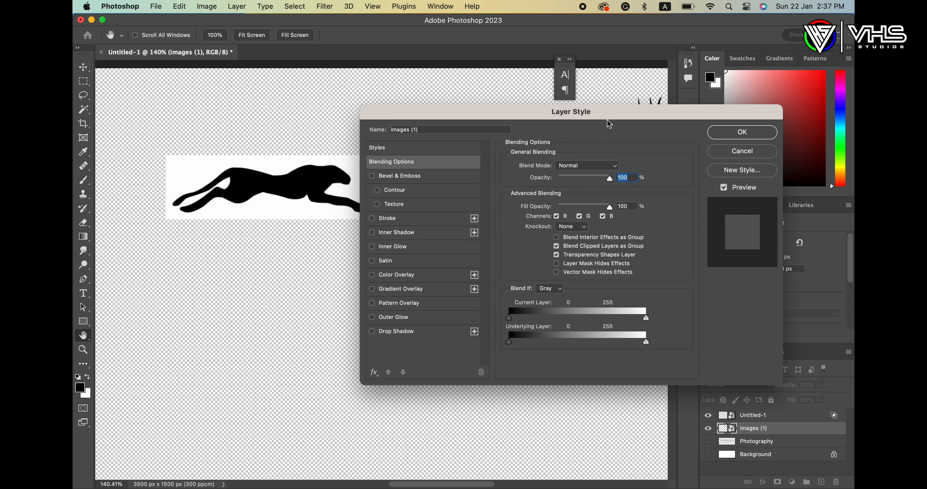
pyautogui.moveTo(608, 123); pyautogui.dragTo(633, 88)
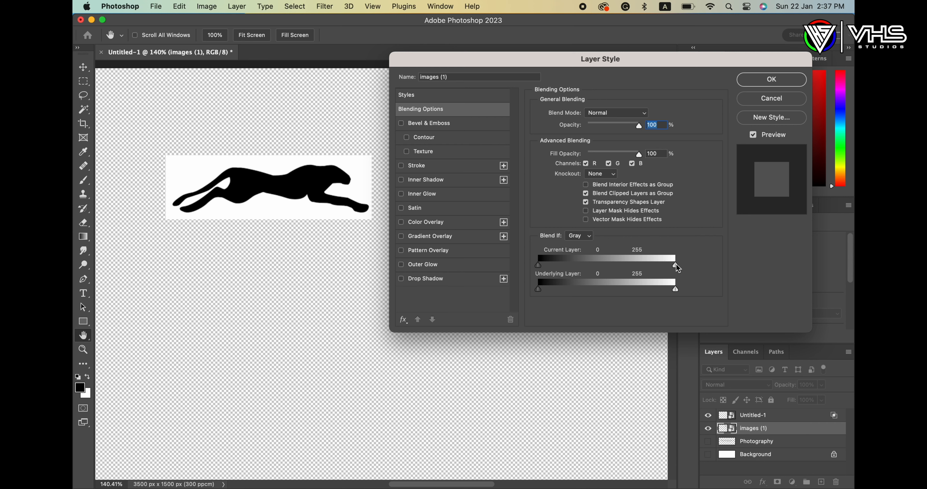
pyautogui.moveTo(676, 264); pyautogui.dragTo(670, 265)
pyautogui.moveTo(668, 271); pyautogui.dragTo(621, 278)
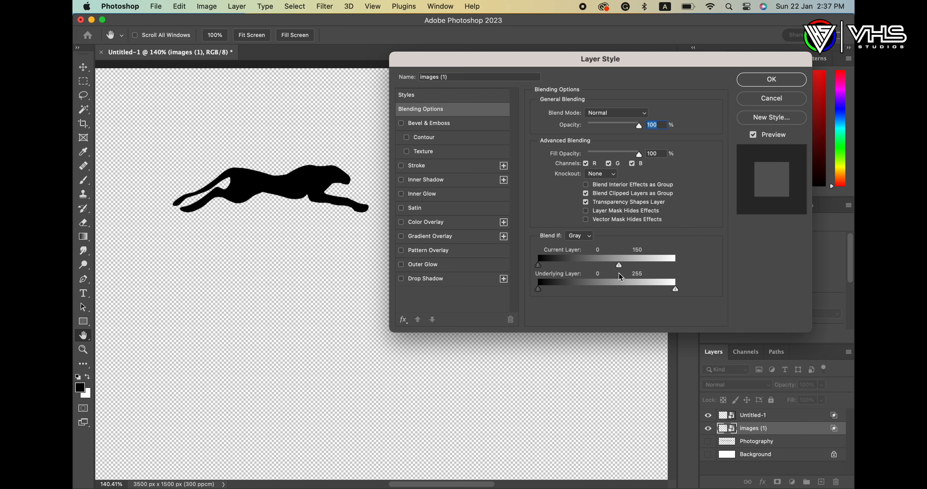
pyautogui.click(761, 78)
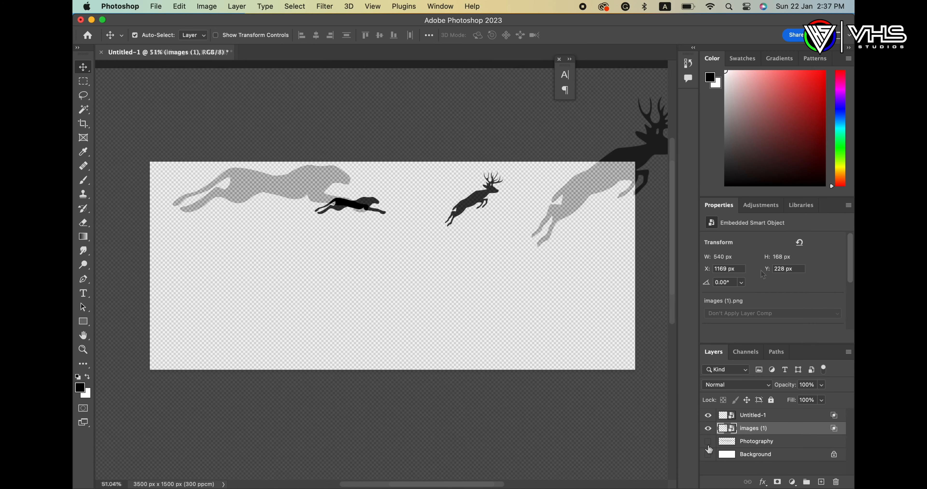
# Step: Show the text and Background again, then move the cheetah left and enlarge it slightly
pyautogui.click(708, 441)
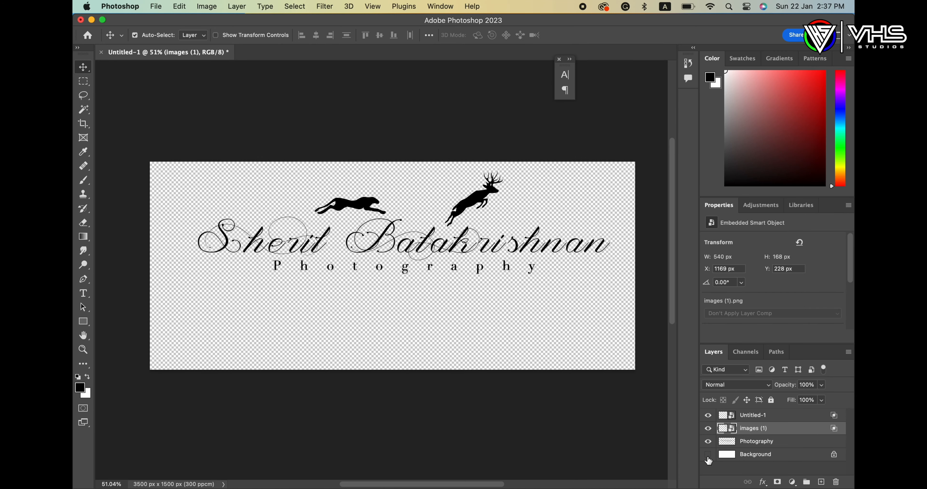
pyautogui.click(708, 454)
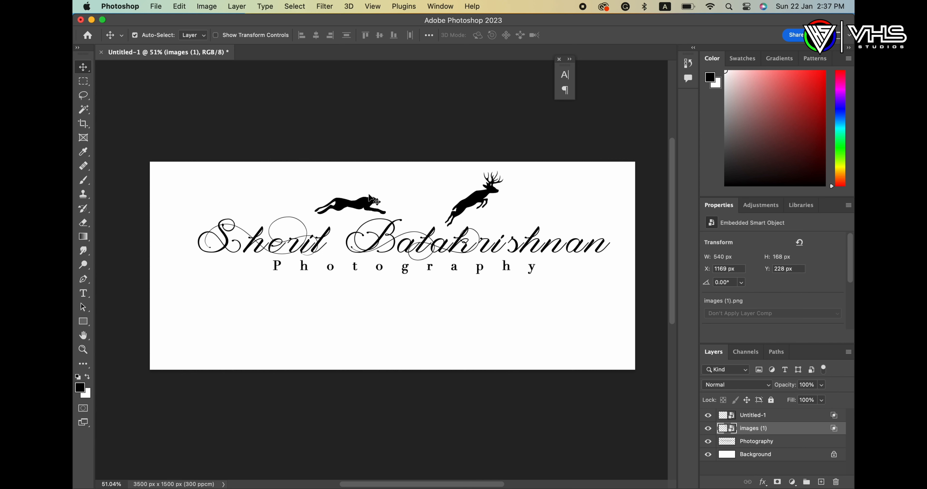
pyautogui.moveTo(368, 203); pyautogui.dragTo(341, 209)
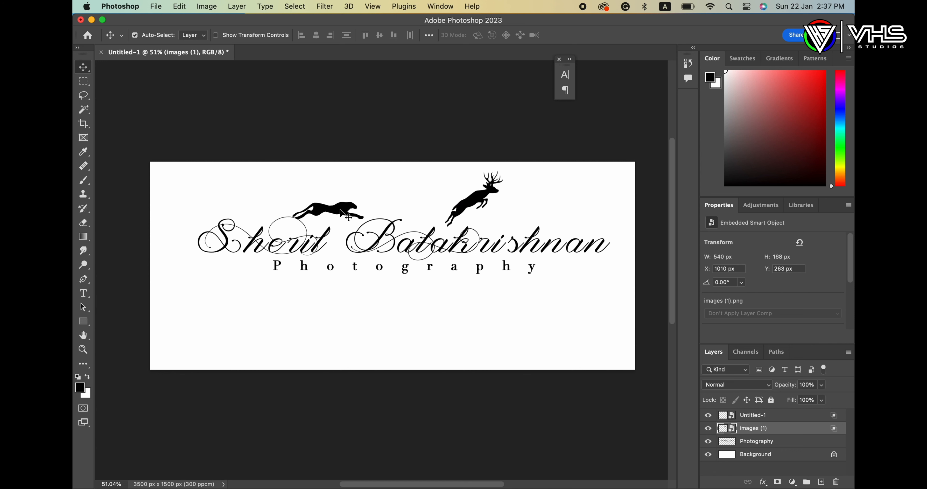
pyautogui.press('super+t')
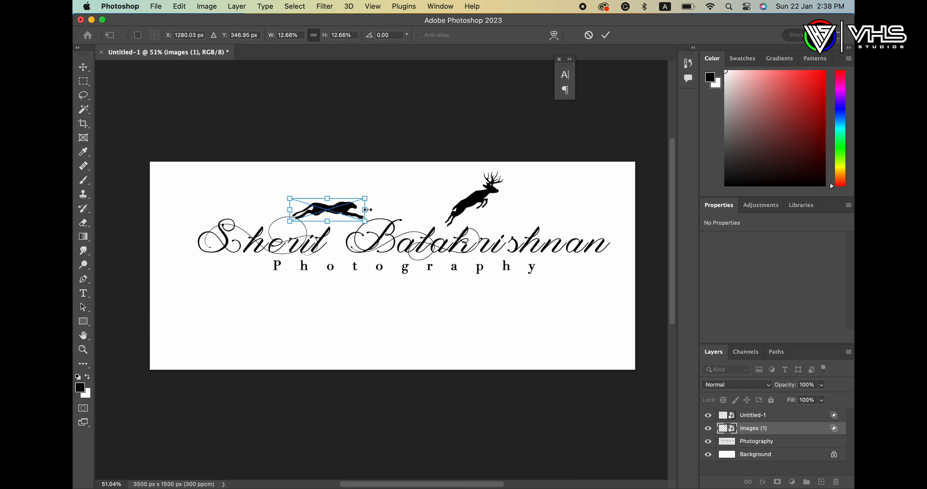
pyautogui.moveTo(365, 197); pyautogui.dragTo(337, 209)
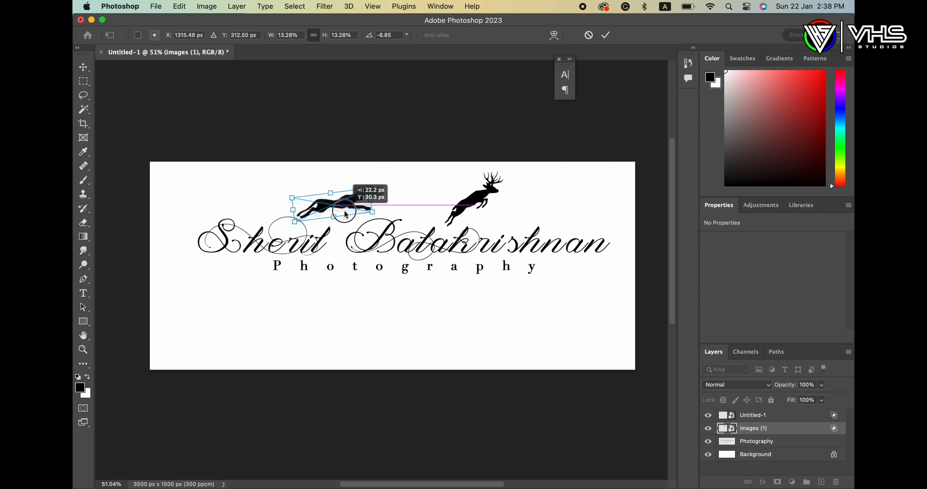
pyautogui.press('Return')
# Step: Move the deer beside the cheetah, rotate it about 11°, and merge the logo layers
pyautogui.click(751, 416)
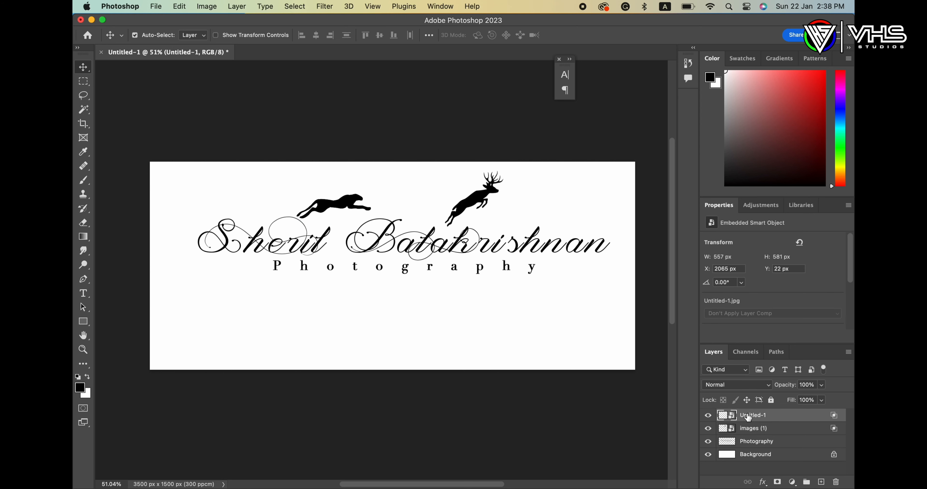
pyautogui.press('super+t')
pyautogui.moveTo(504, 226); pyautogui.dragTo(450, 211)
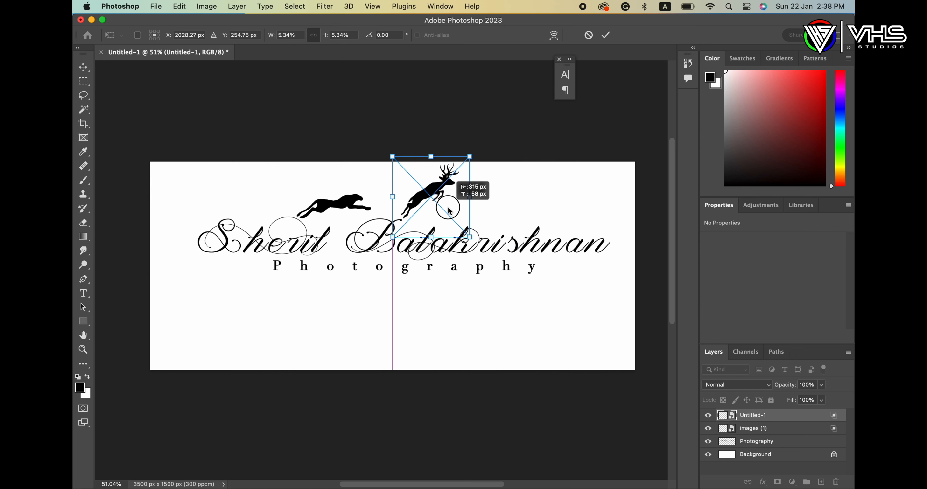
pyautogui.moveTo(484, 180); pyautogui.dragTo(451, 204)
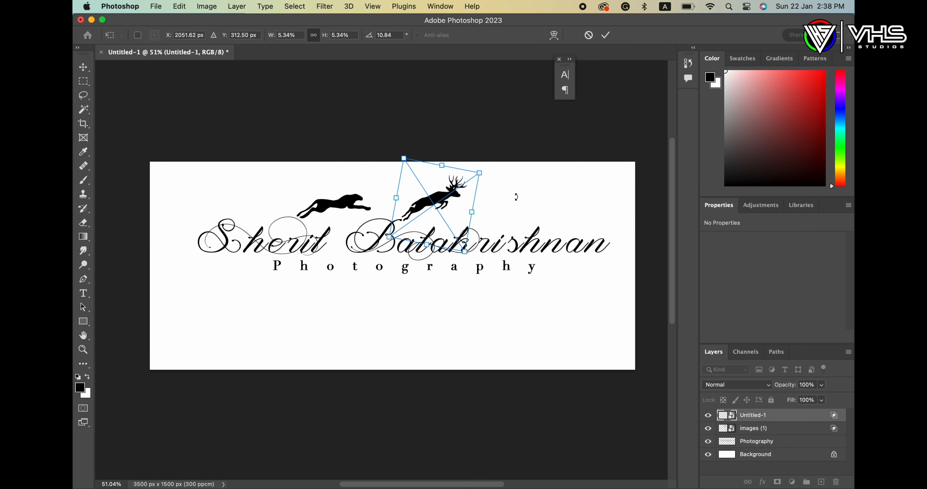
pyautogui.press('Return')
pyautogui.press('alt+super+a')
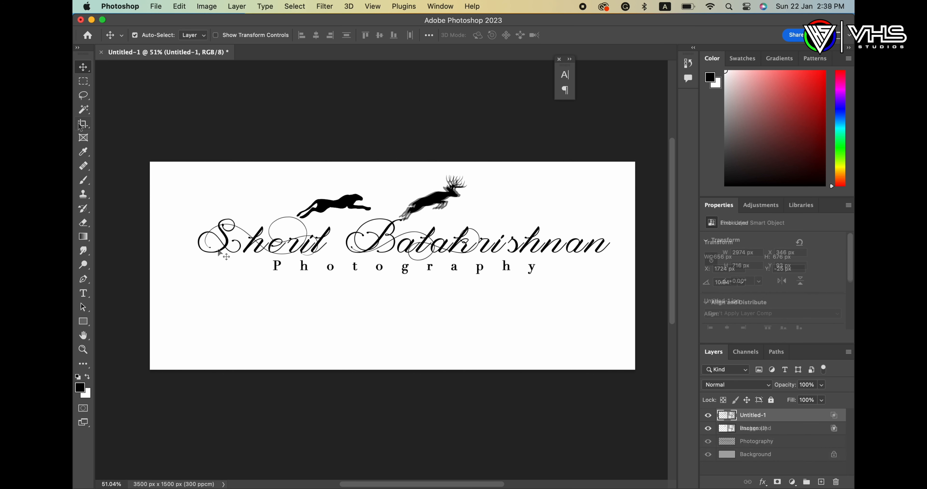
pyautogui.press('super+e')
# Step: Crop the canvas to 3042 × 796 px around the logo and hide the white Background layer
pyautogui.press('c')
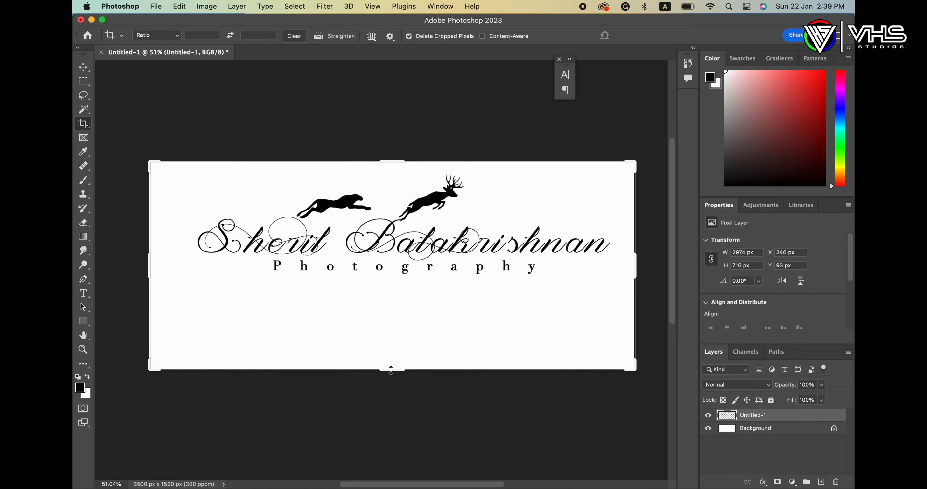
pyautogui.moveTo(392, 368); pyautogui.dragTo(398, 327)
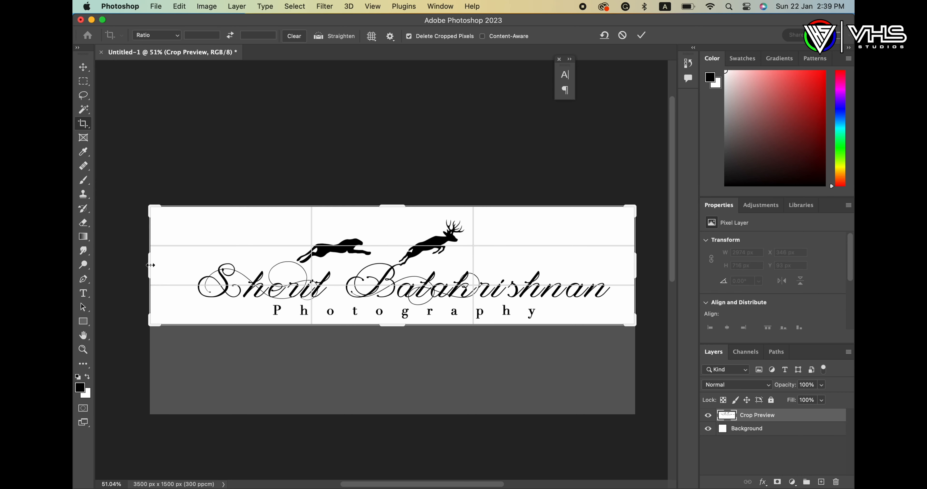
pyautogui.moveTo(150, 265); pyautogui.dragTo(172, 264)
pyautogui.moveTo(392, 207); pyautogui.dragTo(391, 214)
pyautogui.moveTo(614, 274); pyautogui.dragTo(604, 275)
pyautogui.press('Return')
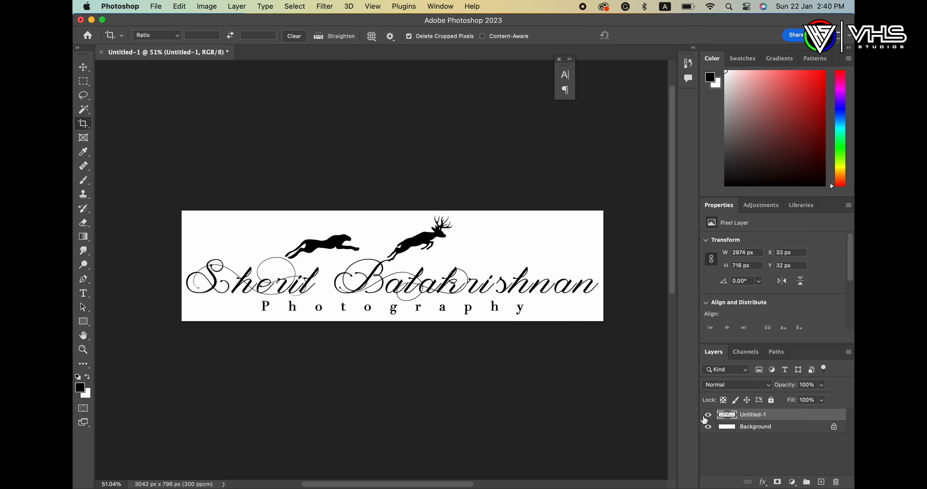
pyautogui.click(708, 426)
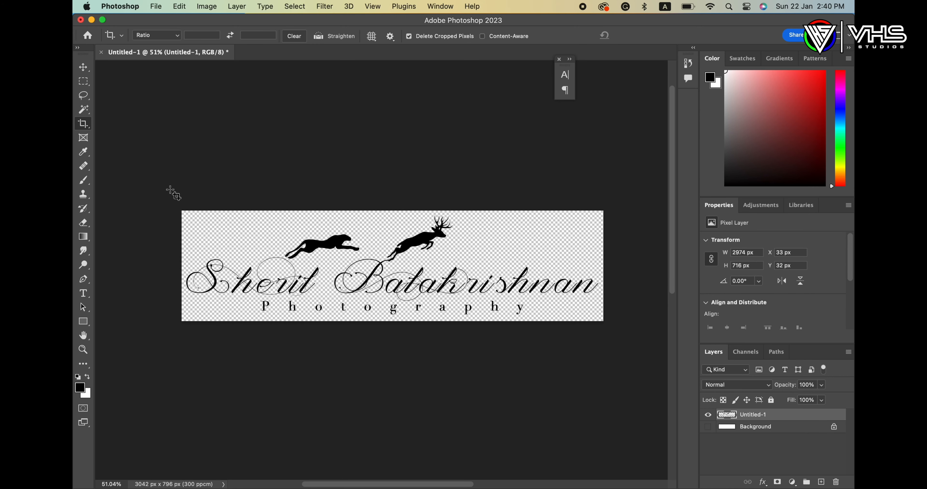
# Step: Export the black logo as a transparent PNG, Untitled-1.png, to the Water Mark folder
pyautogui.click(160, 7)
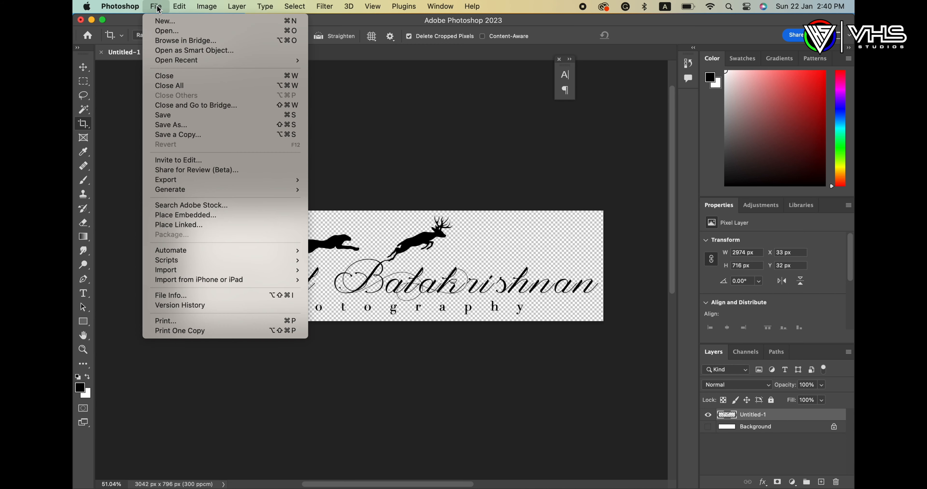
pyautogui.moveTo(252, 180)
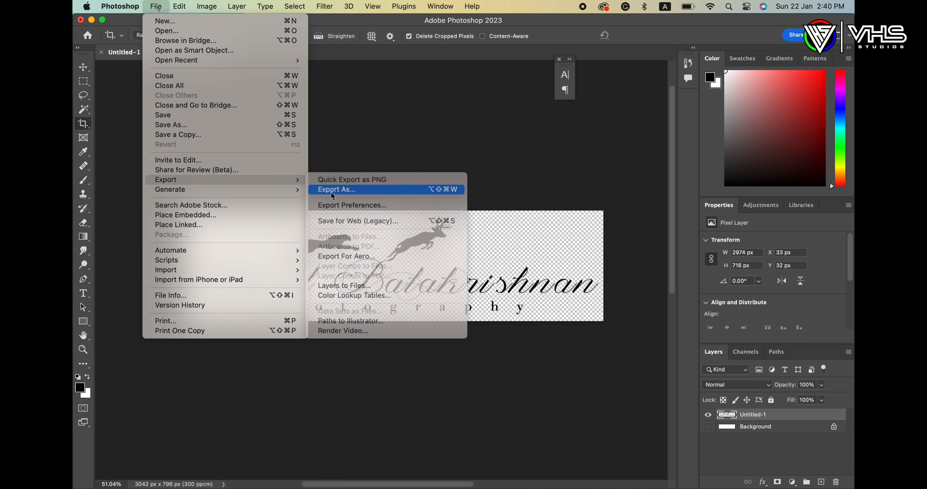
pyautogui.click(332, 191)
pyautogui.click(669, 105)
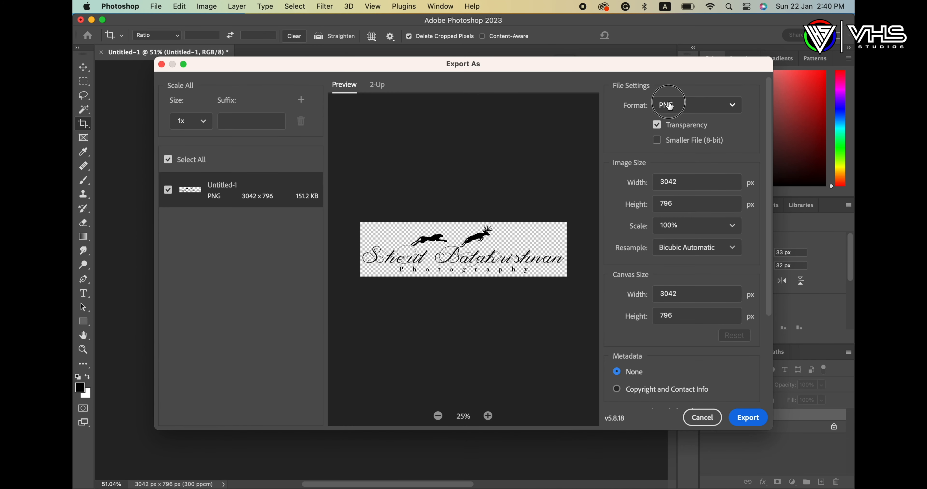
pyautogui.click(670, 105)
pyautogui.click(748, 418)
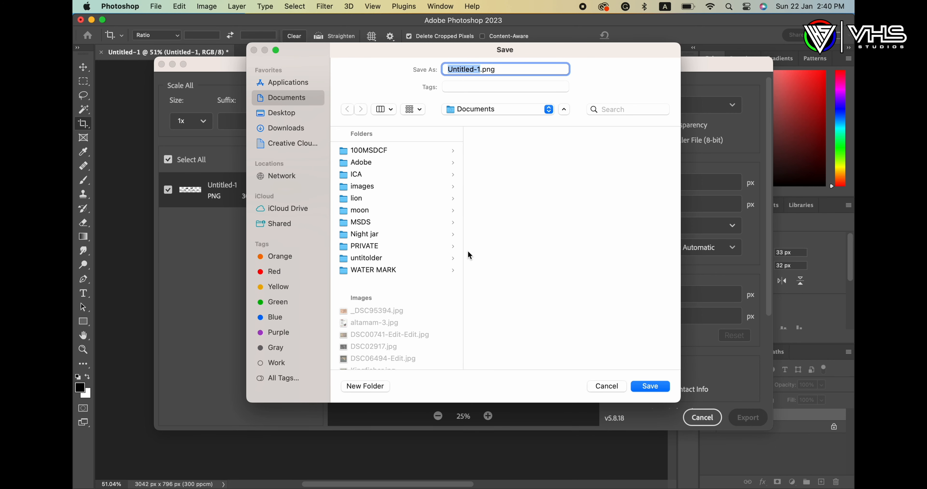
pyautogui.click(282, 117)
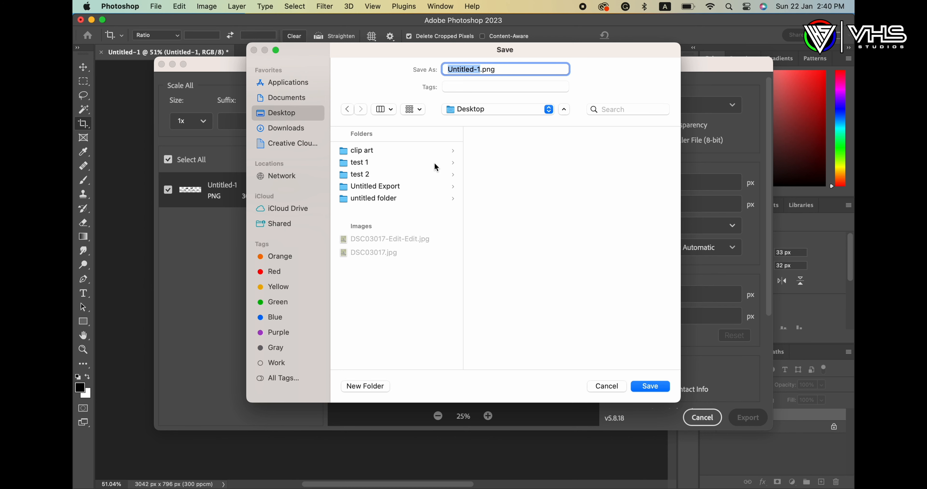
pyautogui.click(371, 210)
pyautogui.click(650, 385)
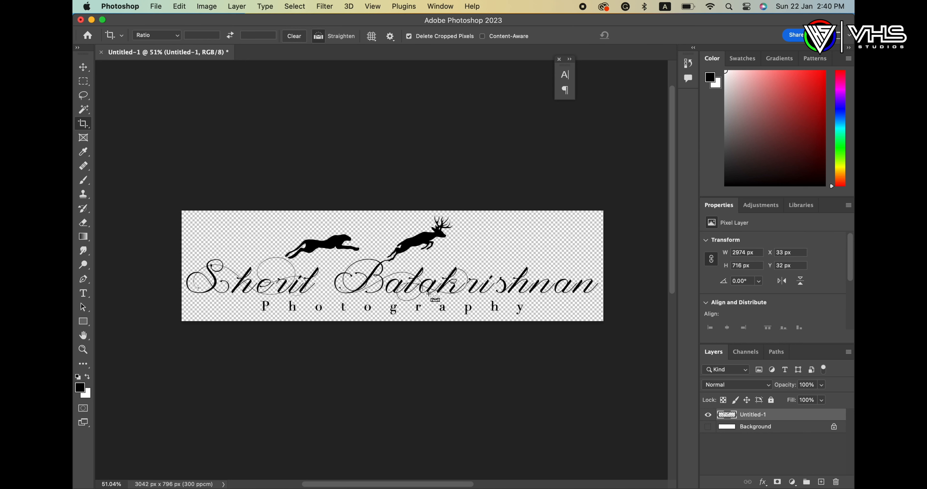
# Step: Invert the logo to white and export it as a transparent PNG named 'white'
pyautogui.press('super+i')
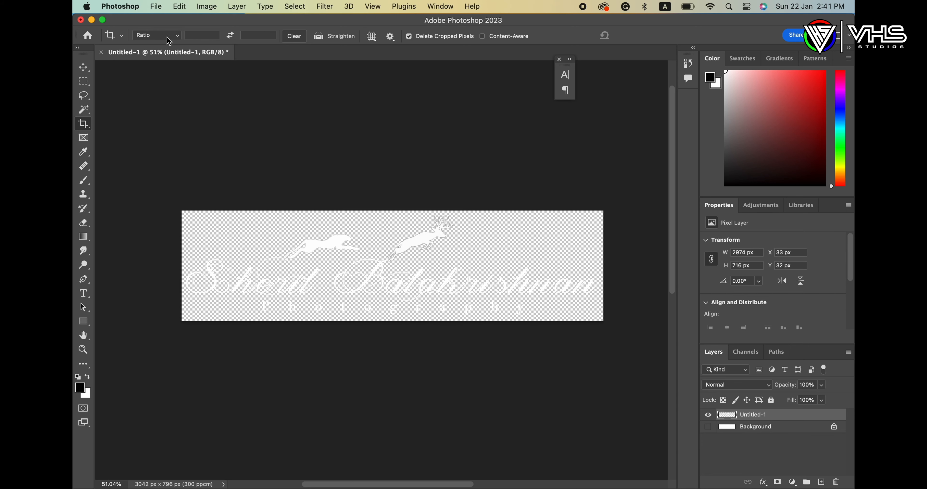
pyautogui.click(156, 6)
pyautogui.moveTo(178, 184)
pyautogui.click(336, 190)
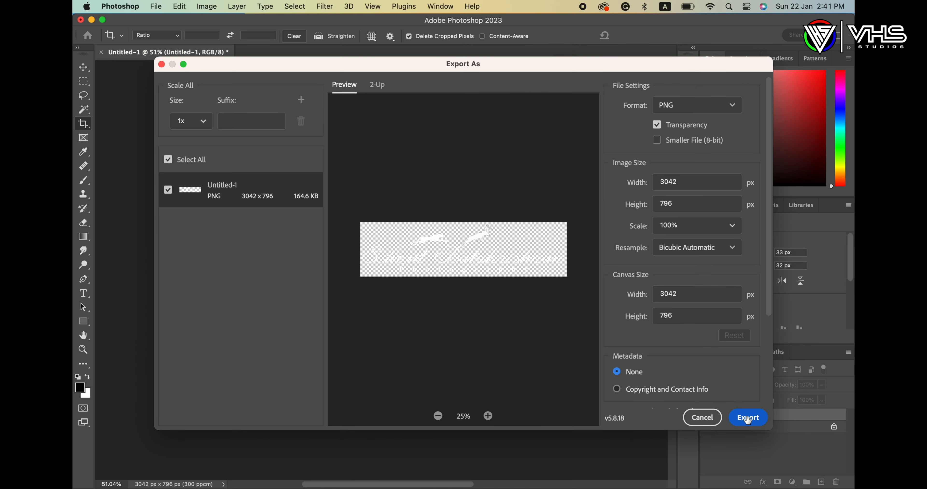
pyautogui.click(747, 417)
pyautogui.write('whi.png')
pyautogui.press('Return')
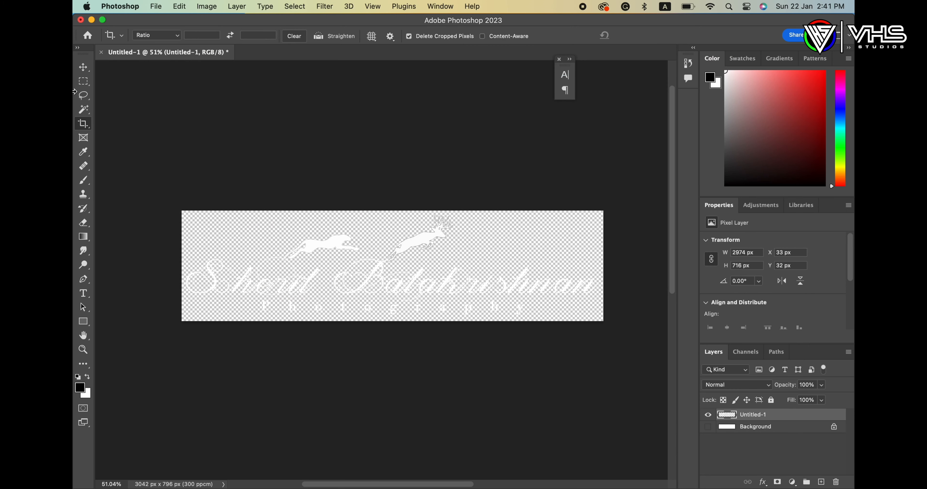
# Step: Magic-wand select the logo pixels, fill them with yellow #fffc00, and deselect
pyautogui.click(85, 112)
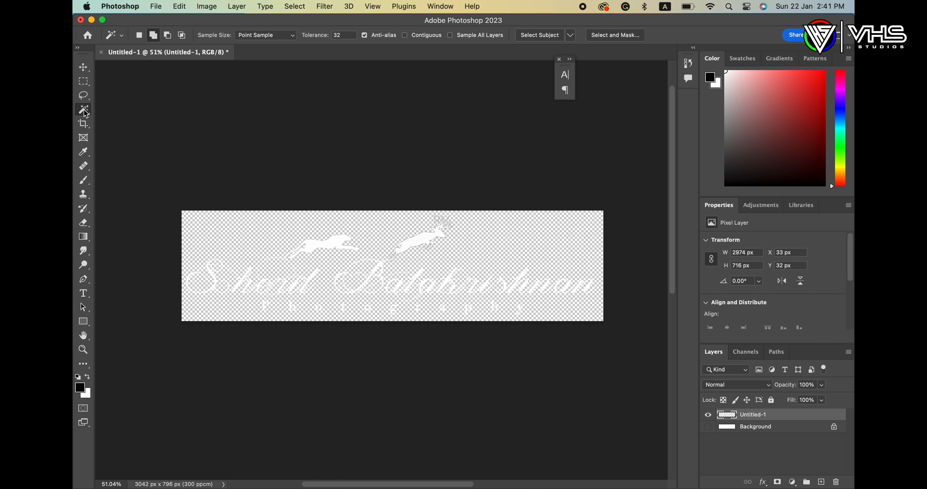
pyautogui.click(309, 248)
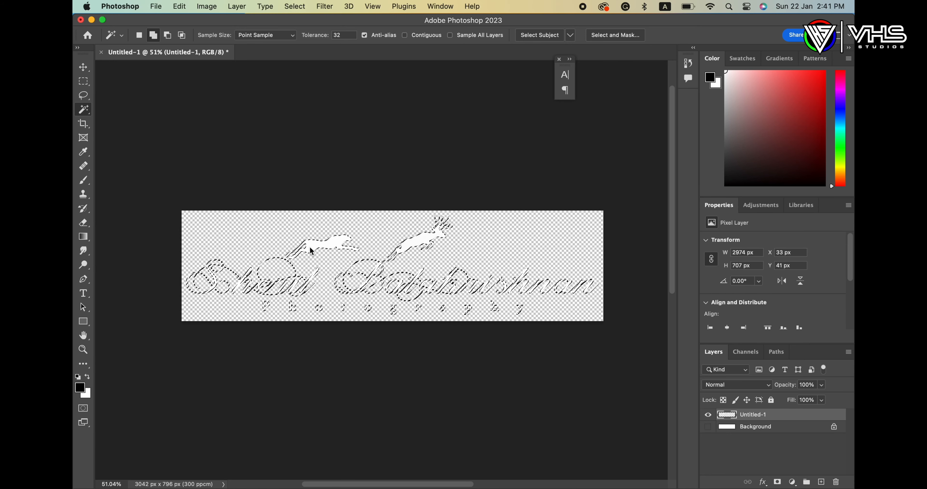
pyautogui.click(80, 388)
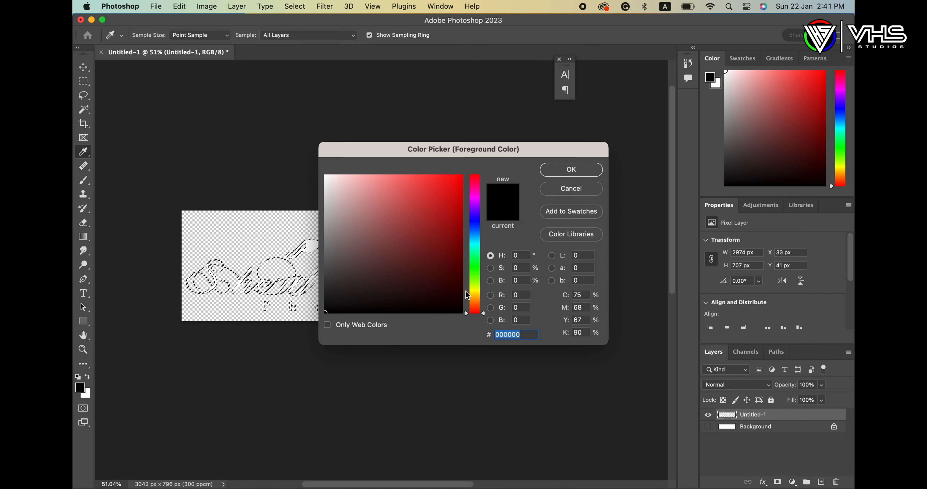
pyautogui.click(475, 291)
pyautogui.click(461, 176)
pyautogui.click(484, 292)
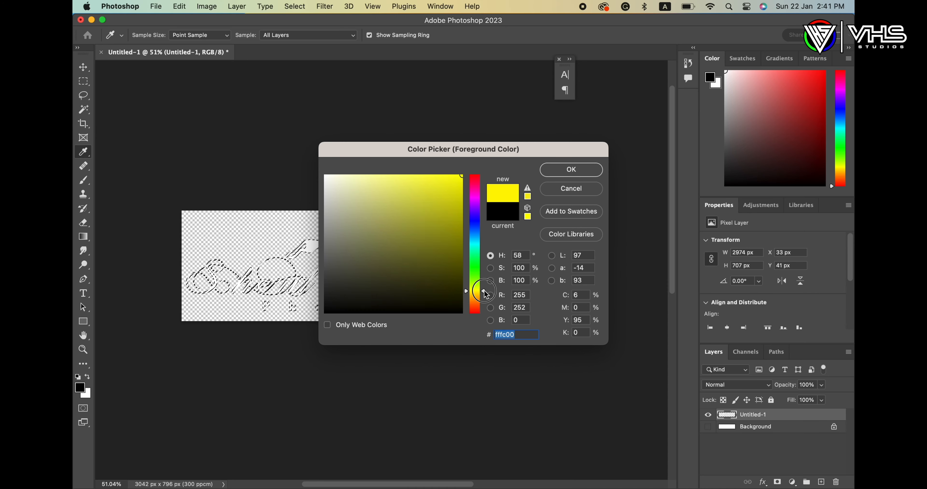
pyautogui.click(563, 171)
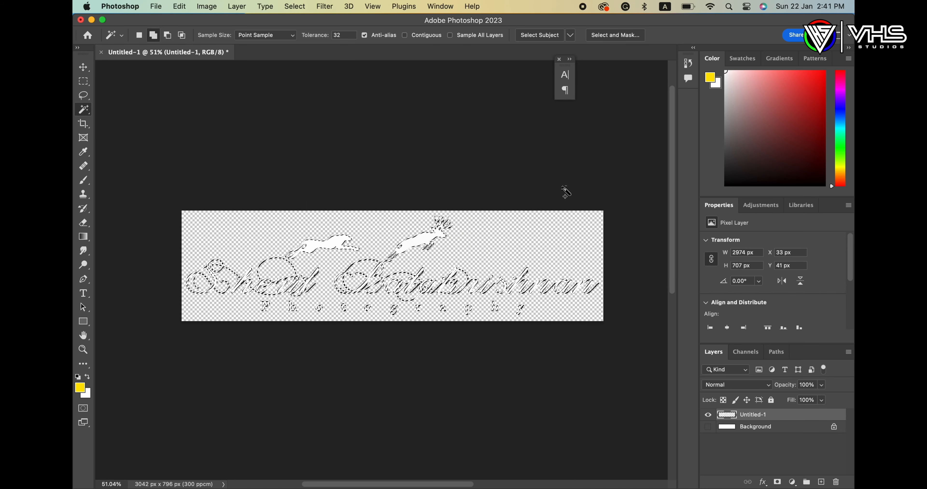
pyautogui.hotkey('alt', 'BackSpace')
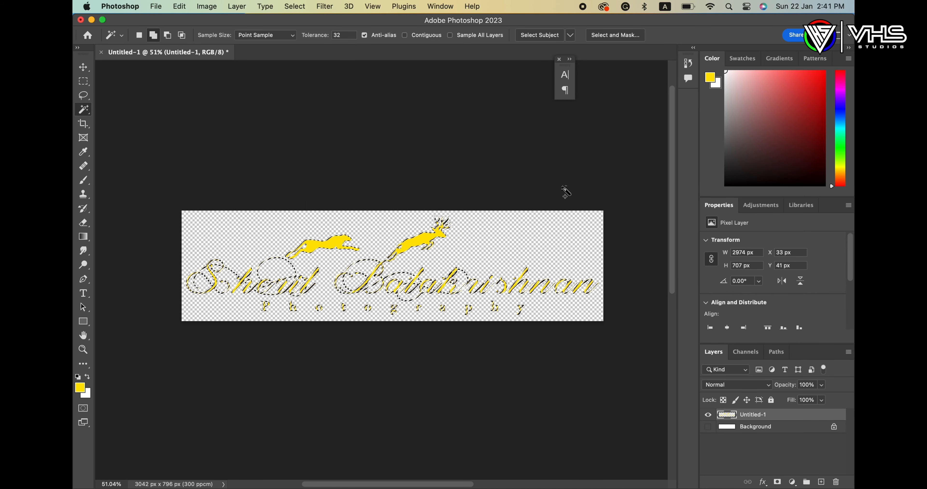
pyautogui.press('super+d')
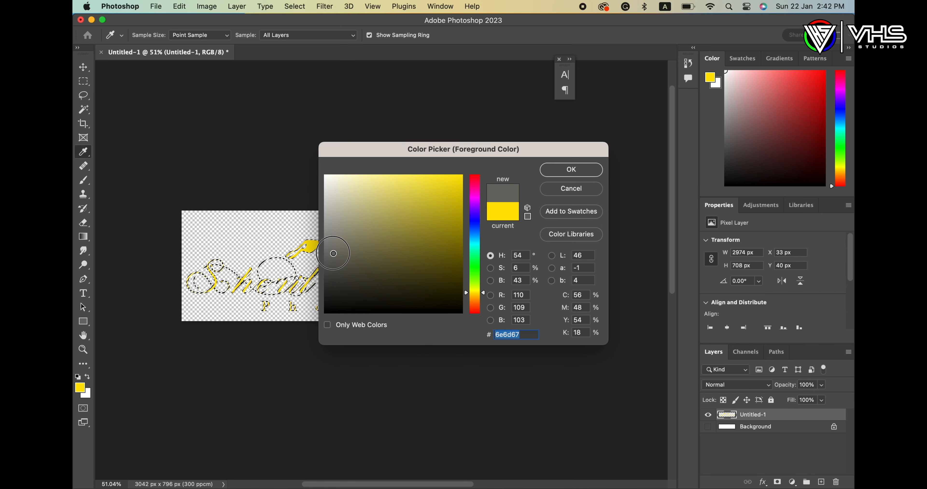
# Step: Refill the logo text and silhouettes with grey #686864 and deselect
pyautogui.moveTo(333, 253); pyautogui.dragTo(327, 255)
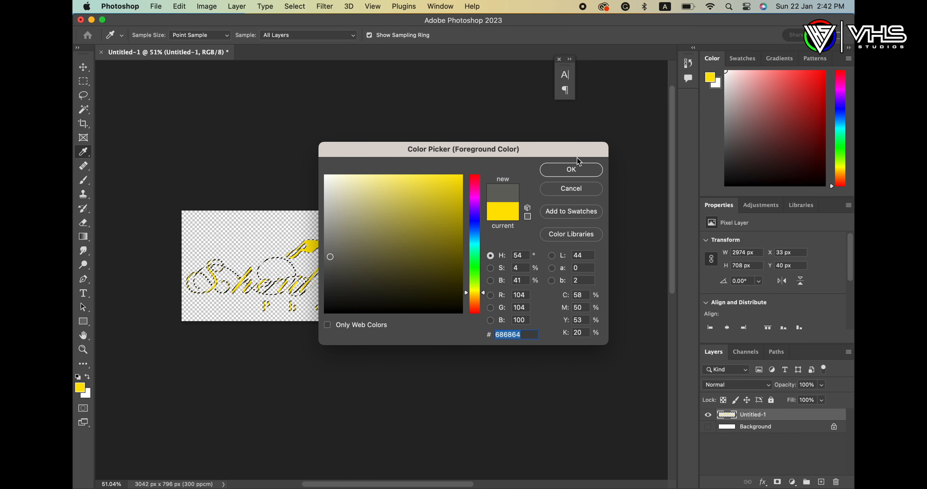
pyautogui.click(579, 168)
pyautogui.press('w')
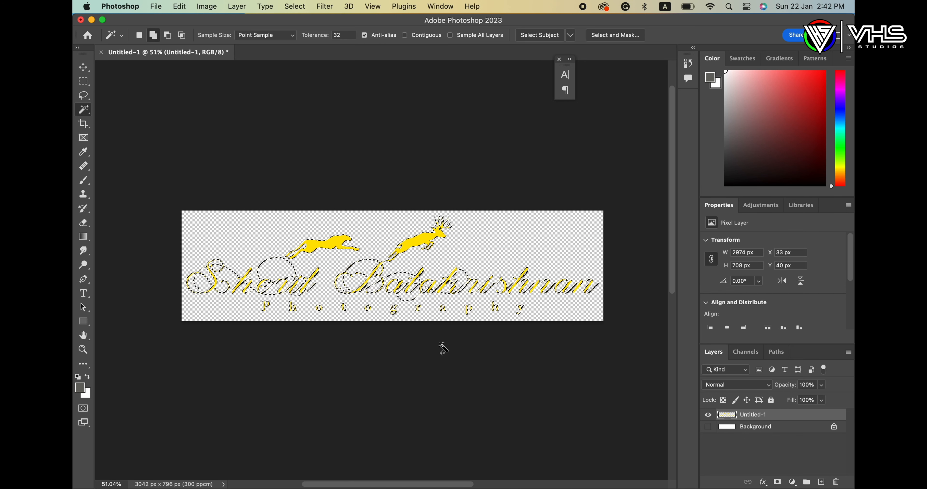
pyautogui.hotkey('alt', 'BackSpace')
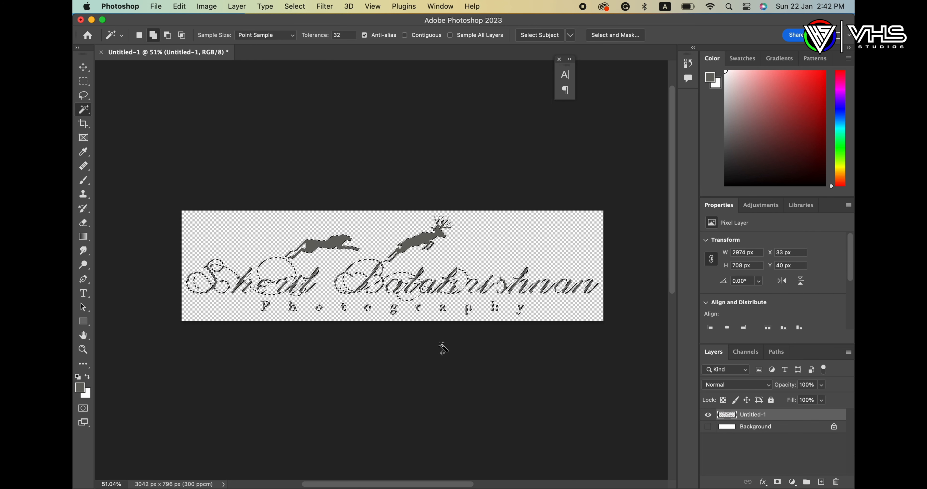
pyautogui.press('super+d')
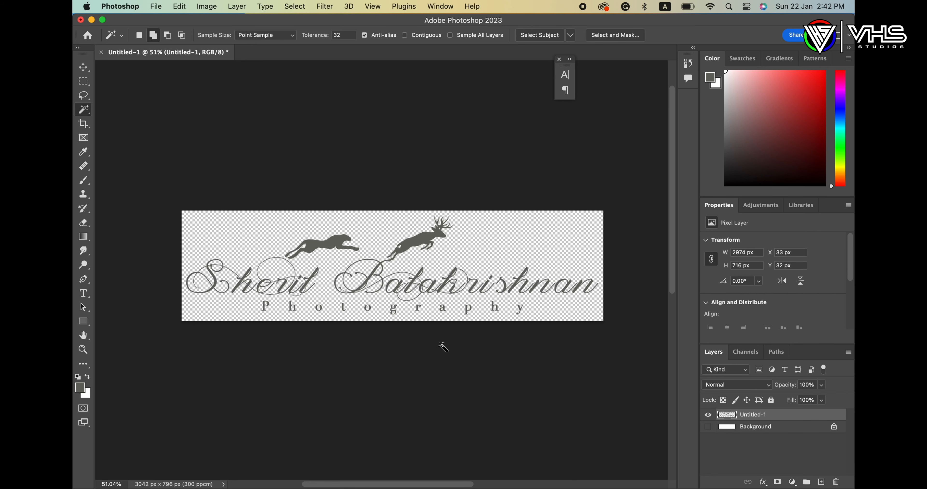
pyautogui.click(156, 6)
# Step: Export the grey logo as transparent PNG grey.png into the Water Mark folder
pyautogui.moveTo(223, 190)
pyautogui.click(346, 191)
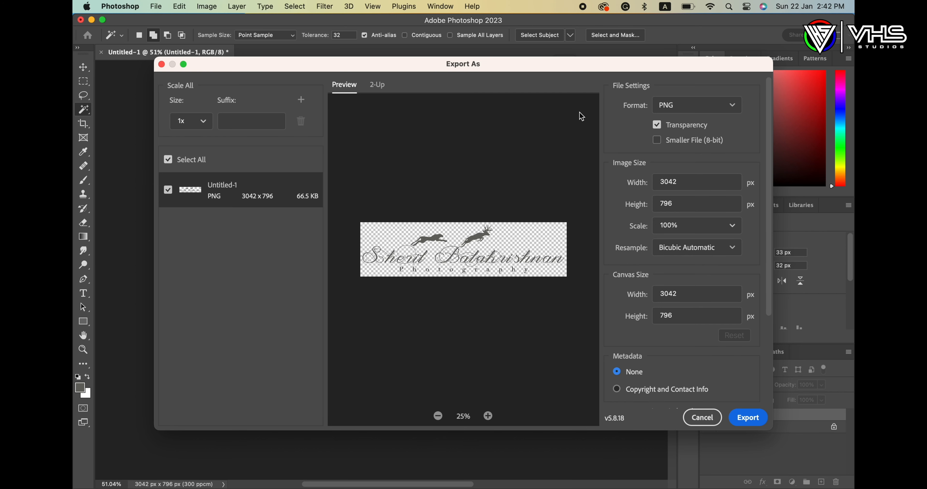
pyautogui.click(748, 417)
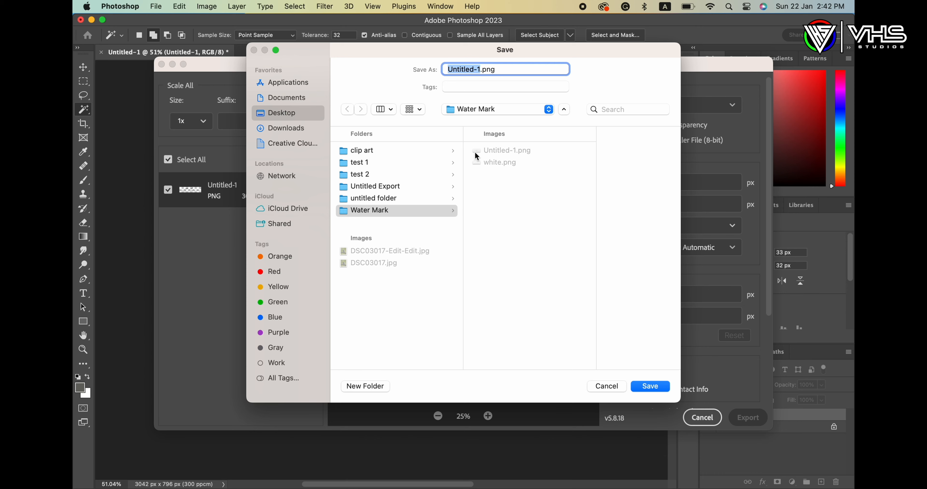
pyautogui.write('grey')
pyautogui.click(652, 386)
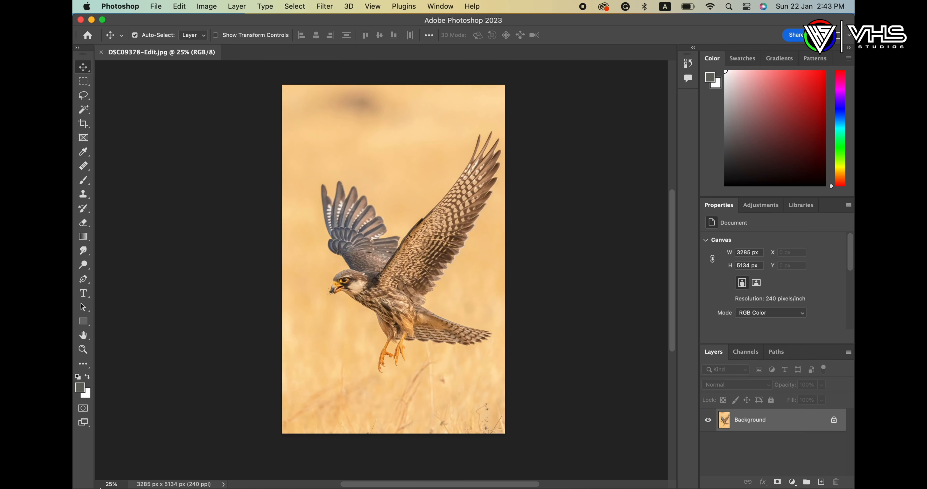
# Step: From the Water Mark folder, drag white.png onto the kestrel photo as a new layer
pyautogui.doubleClick(411, 142)
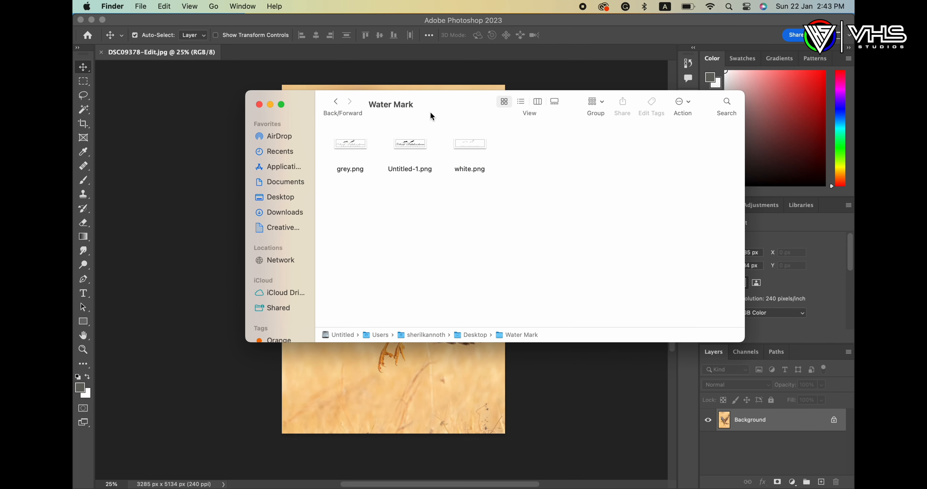
pyautogui.moveTo(436, 99); pyautogui.dragTo(650, 119)
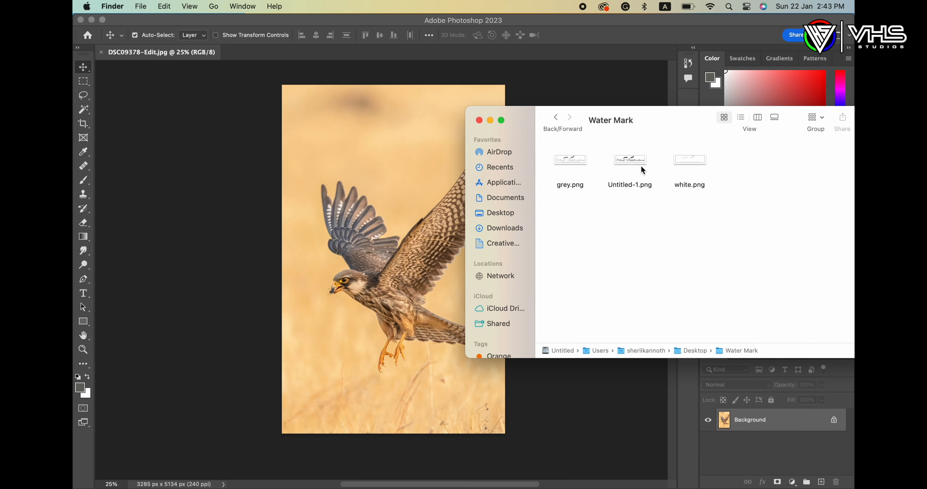
pyautogui.moveTo(697, 162); pyautogui.dragTo(371, 351)
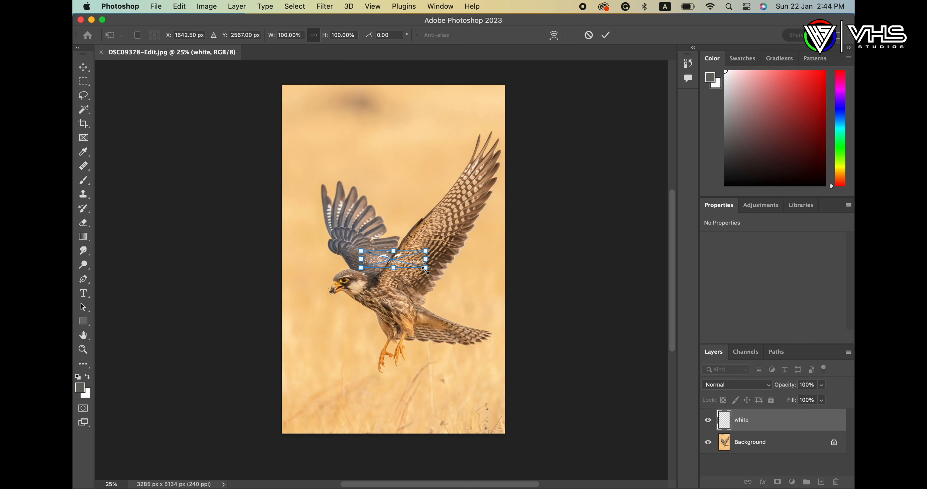
# Step: Resize the white logo, place it at the photo's lower centre, and fade it to 47% opacity
pyautogui.moveTo(425, 269); pyautogui.dragTo(539, 359)
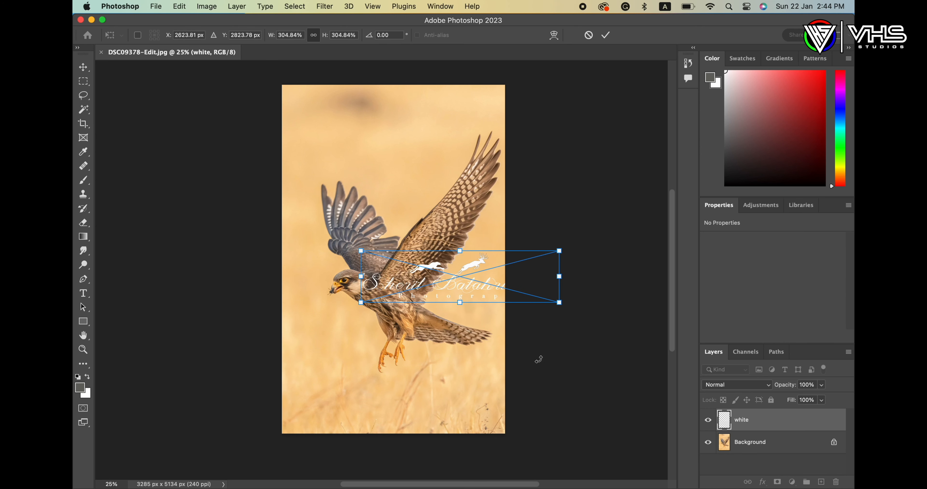
pyautogui.moveTo(459, 276); pyautogui.dragTo(396, 379)
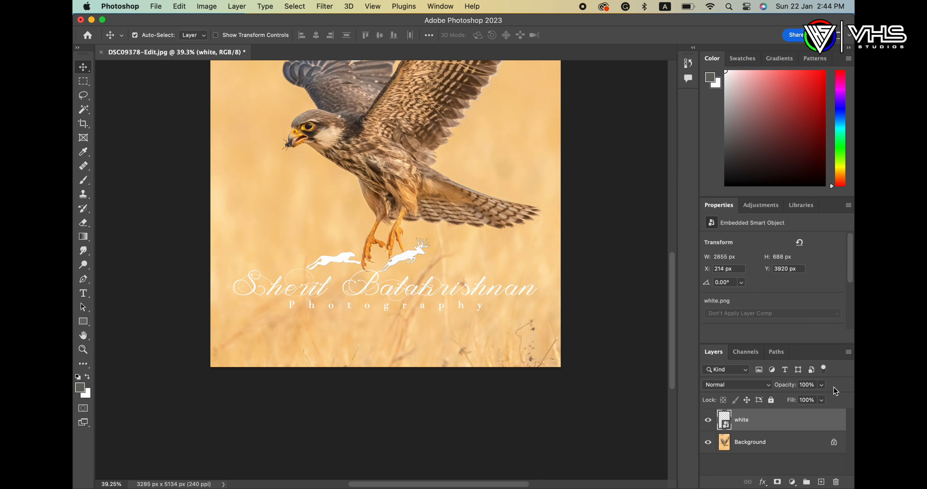
pyautogui.click(822, 385)
pyautogui.moveTo(824, 397); pyautogui.dragTo(796, 402)
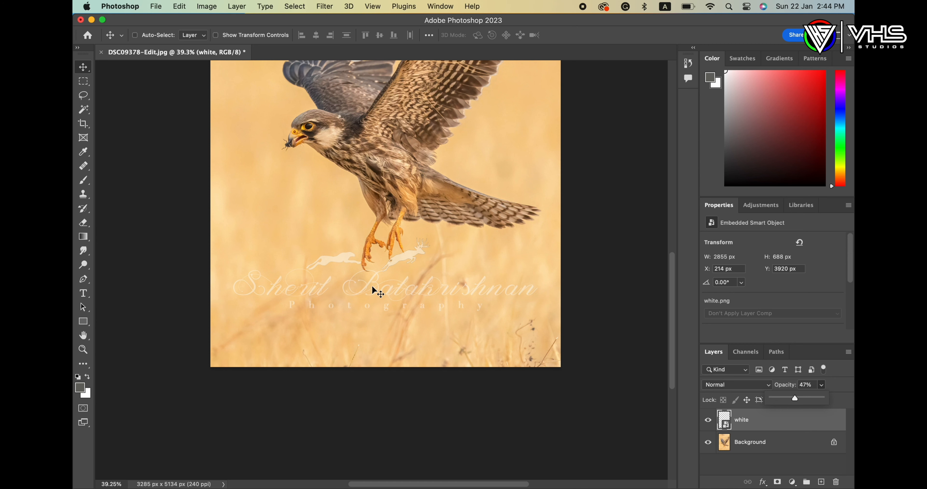
pyautogui.press('super+t')
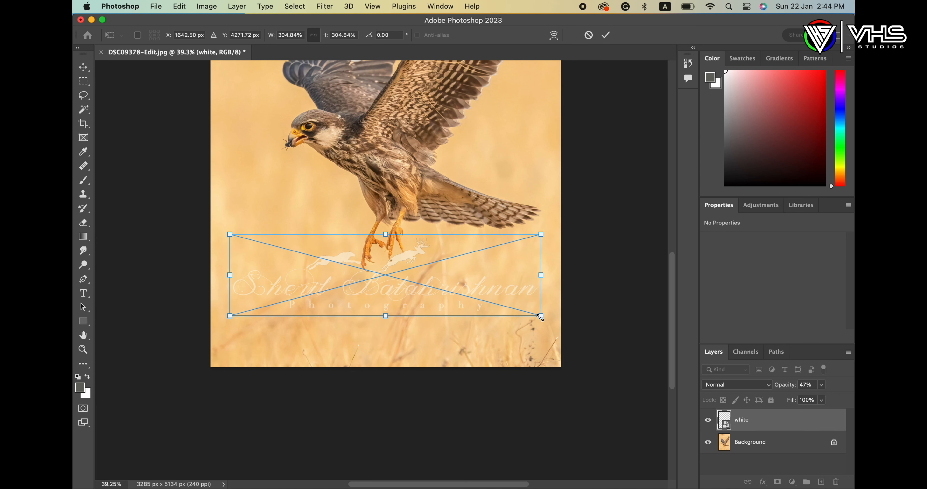
pyautogui.moveTo(540, 316); pyautogui.dragTo(340, 264)
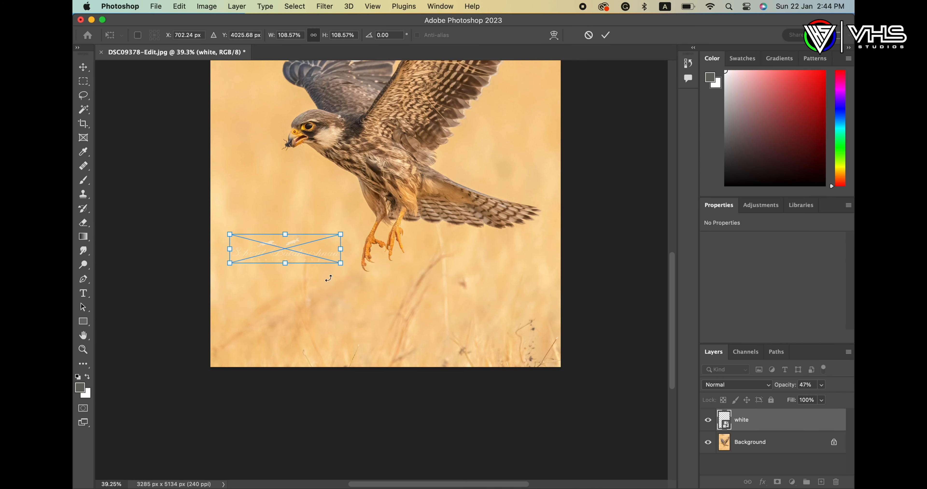
pyautogui.moveTo(288, 252); pyautogui.dragTo(409, 336)
pyautogui.press('Return')
pyautogui.scroll(3, 522, 279)
pyautogui.moveTo(447, 272); pyautogui.dragTo(437, 223)
pyautogui.scroll(3, 437, 222)
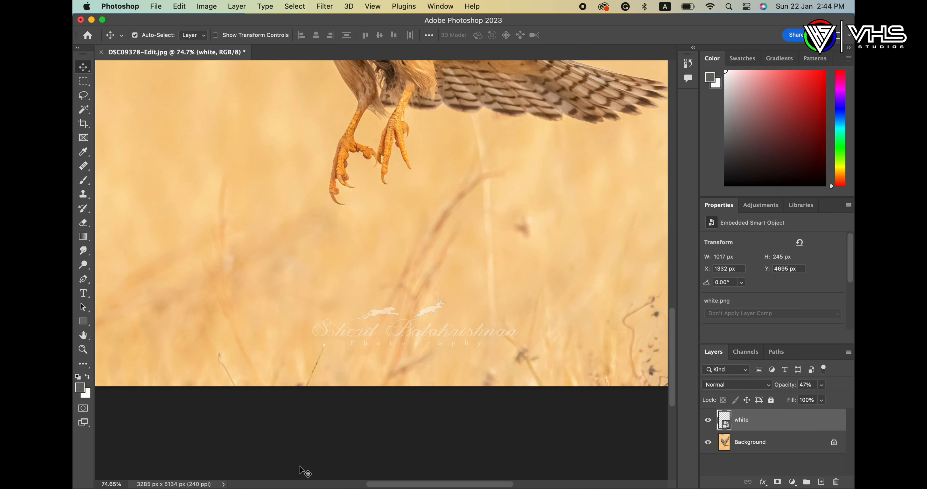
# Step: Place the black logo Untitled-1.png on the photo and fade it to 43% opacity
pyautogui.press('super+Tab')
pyautogui.moveTo(626, 161); pyautogui.dragTo(321, 250)
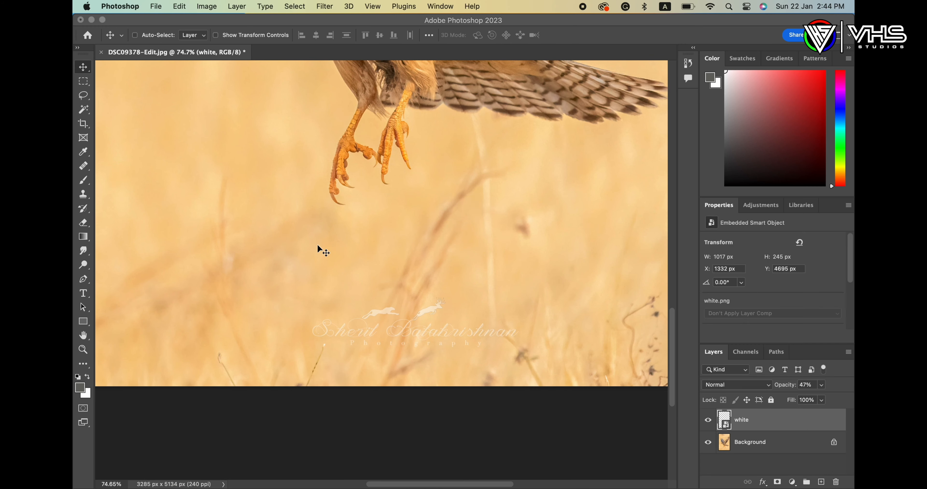
pyautogui.press('Return')
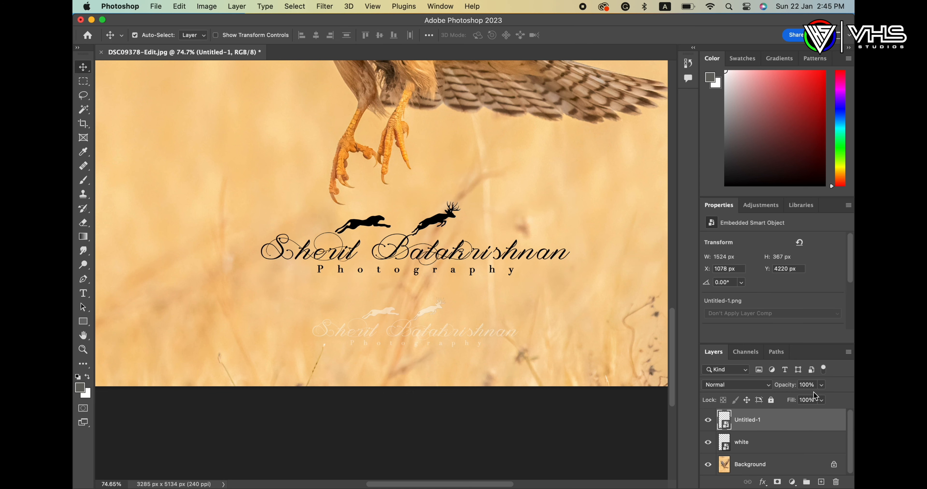
pyautogui.click(822, 385)
pyautogui.moveTo(795, 398)
pyautogui.mouseDown()
pyautogui.moveTo(779, 398)
pyautogui.moveTo(793, 398)
pyautogui.mouseUp()
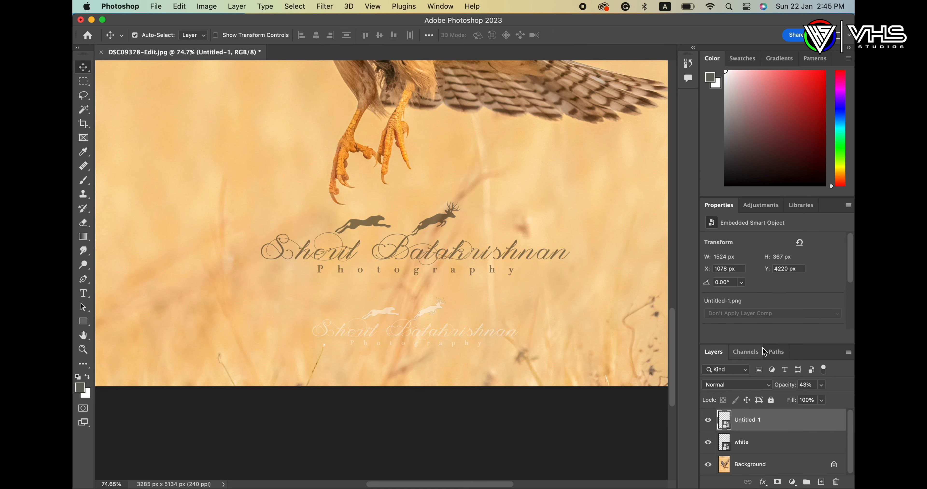
# Step: Open Export As for the watermarked photo and view the file format choices
pyautogui.click(156, 6)
pyautogui.moveTo(281, 179)
pyautogui.click(374, 189)
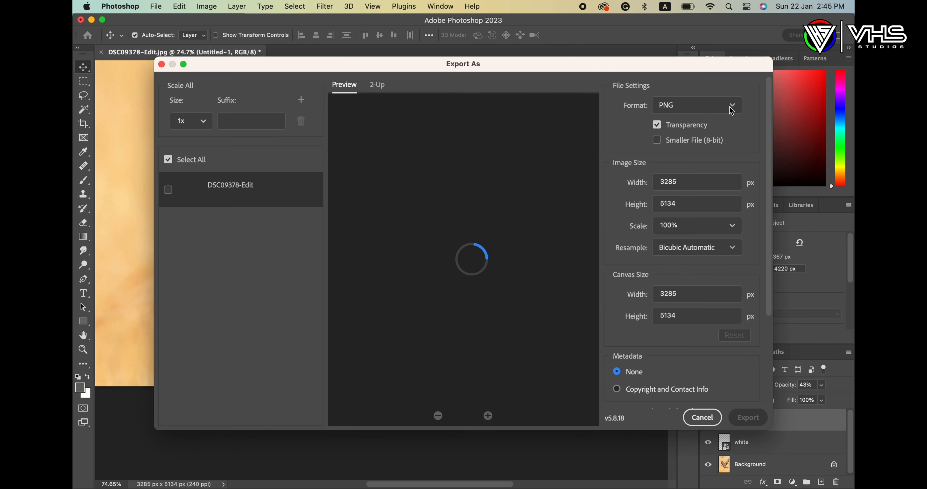
pyautogui.click(723, 103)
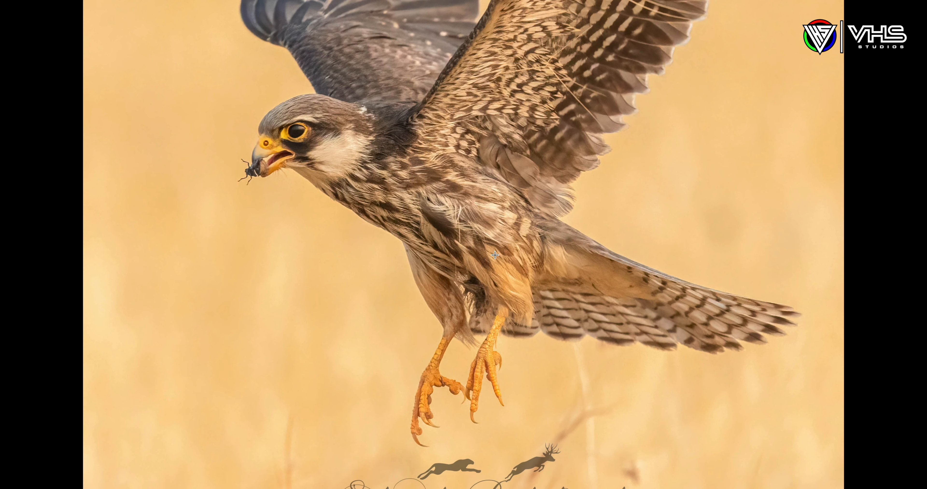
pyautogui.scroll(-5, 496, 261)
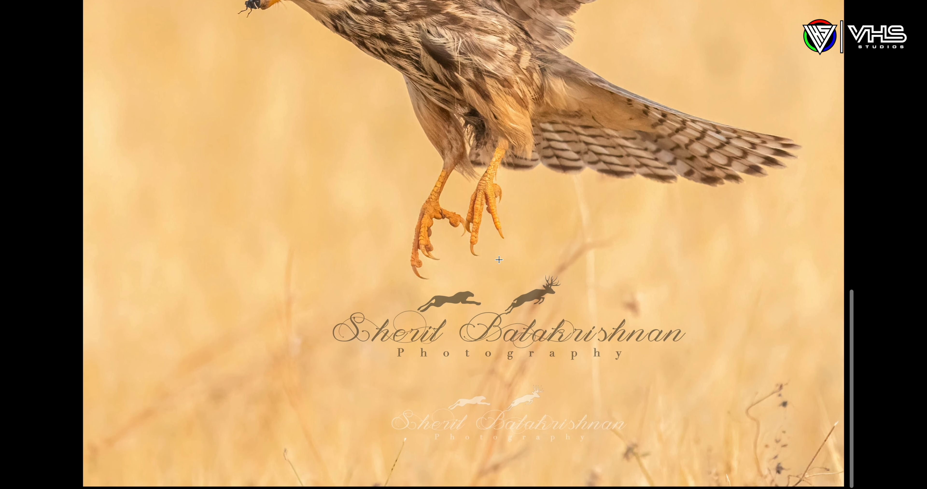
pyautogui.scroll(-1, 499, 259)
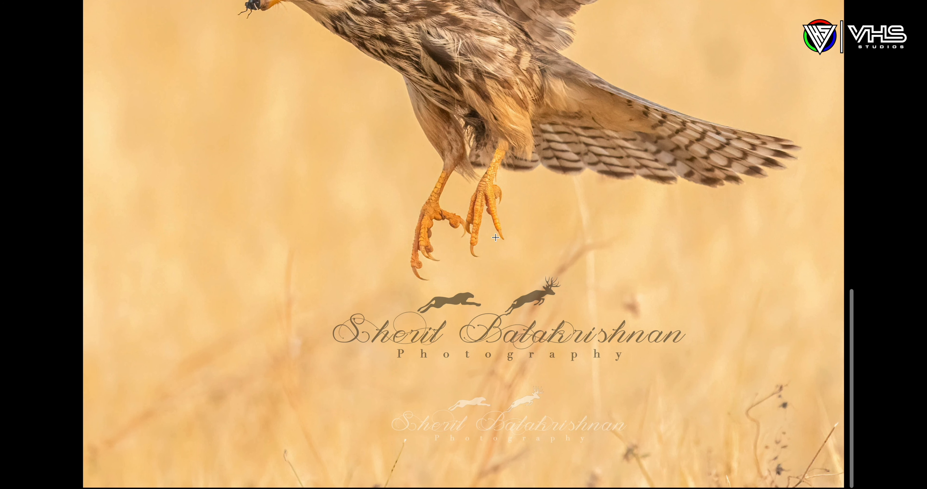
pyautogui.click(496, 238)
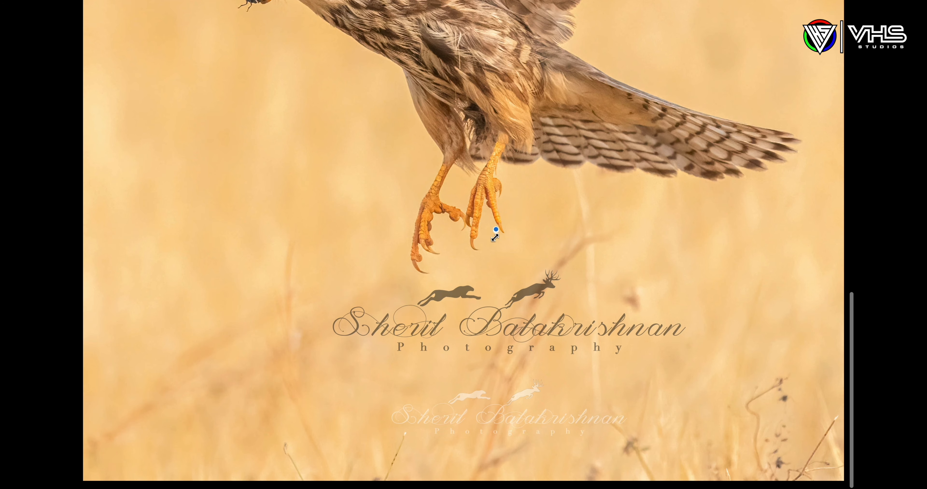
pyautogui.scroll(2, 517, 233)
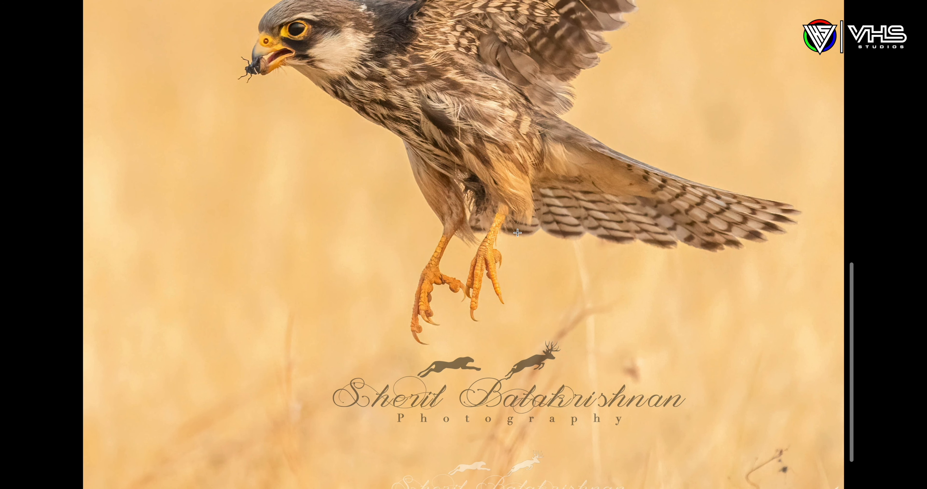
pyautogui.scroll(-2, 517, 233)
pyautogui.scroll(3, 518, 233)
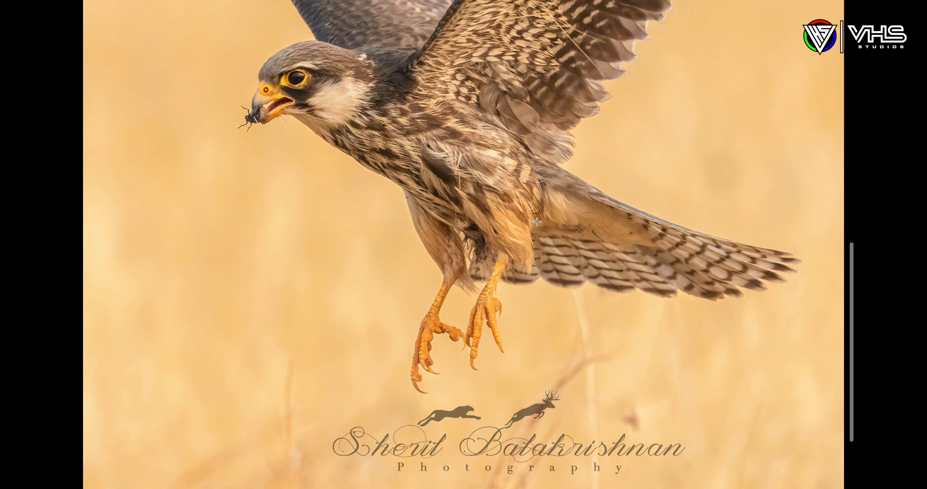
pyautogui.scroll(-3, 537, 222)
pyautogui.scroll(-5, 537, 222)
pyautogui.scroll(1, 537, 222)
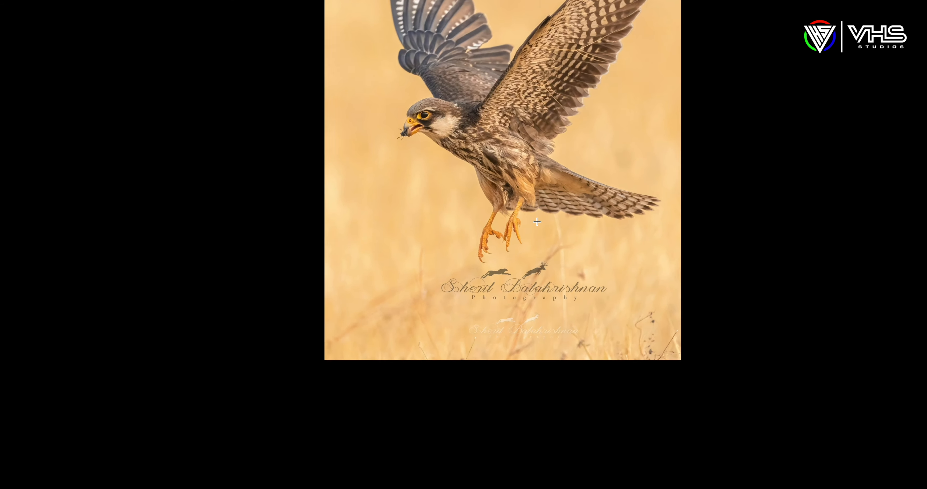
pyautogui.scroll(4, 537, 221)
pyautogui.scroll(4, 554, 273)
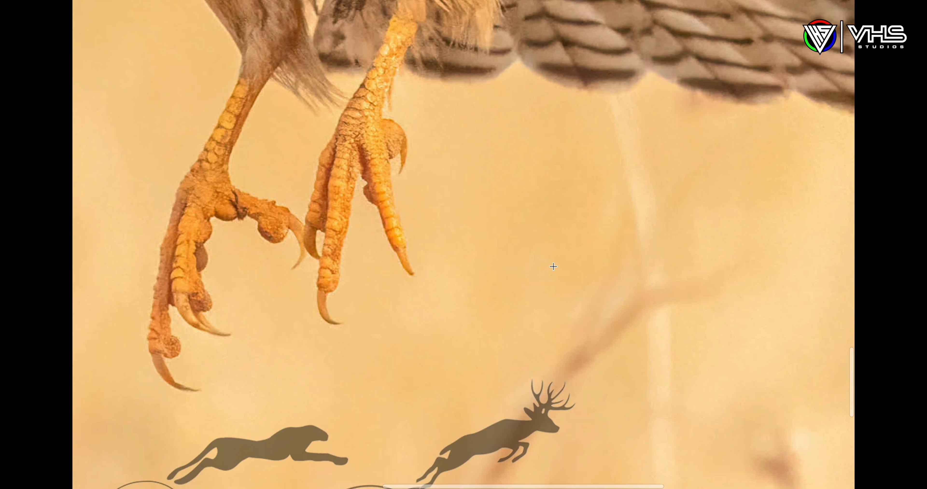
pyautogui.scroll(-3, 539, 229)
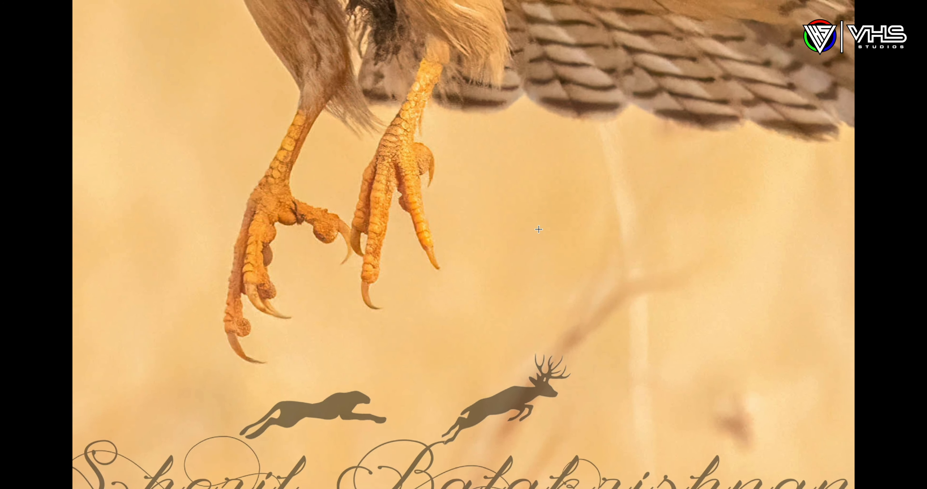